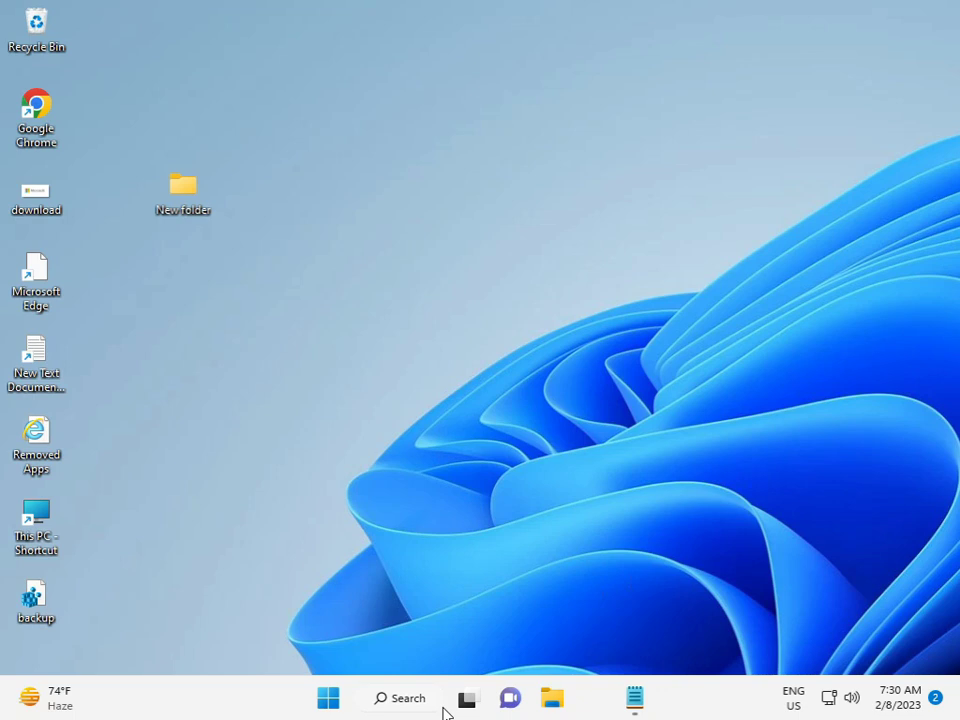
# - Search for cmd and open Command Prompt as administrator, allowing it to make changes to the device
pyautogui.click(325, 706)
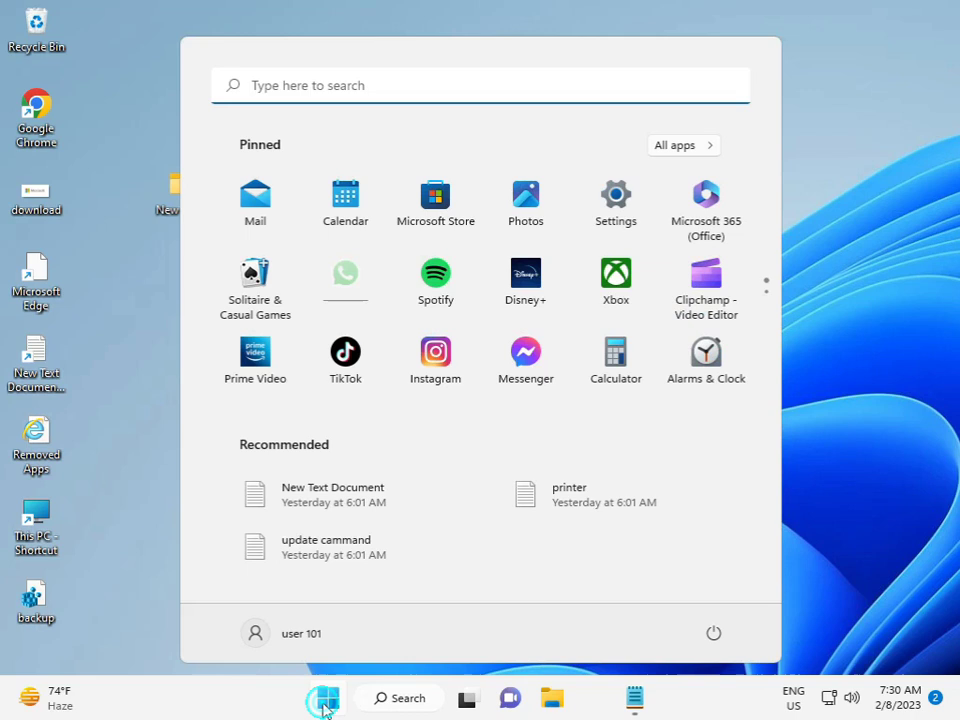
pyautogui.write('cm')
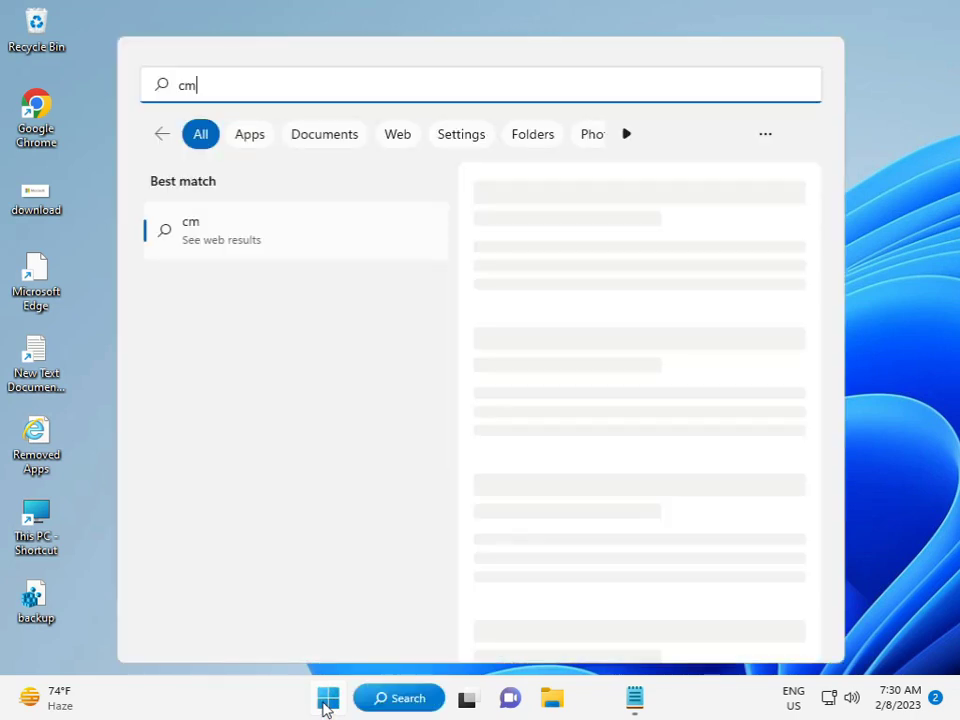
pyautogui.write('d')
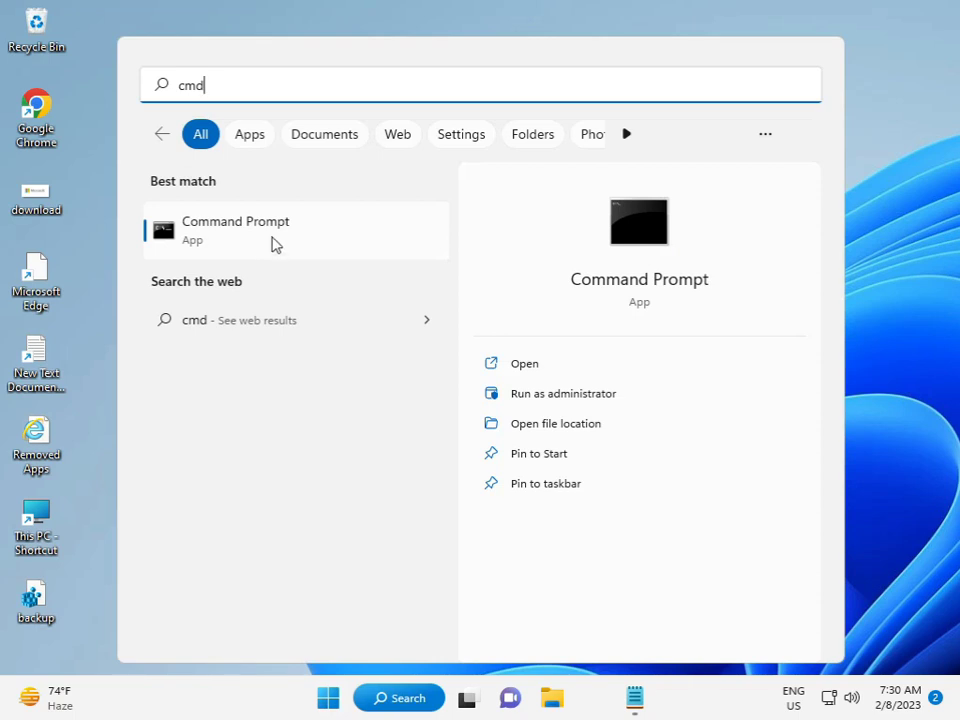
pyautogui.click(276, 244)
pyautogui.rightClick(276, 244)
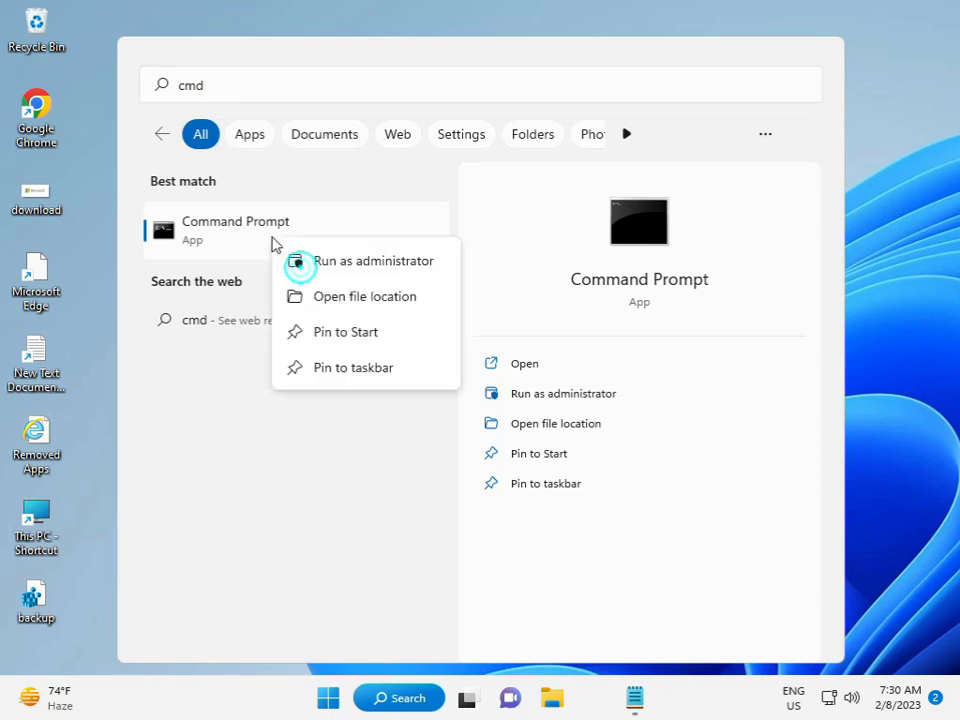
pyautogui.click(301, 264)
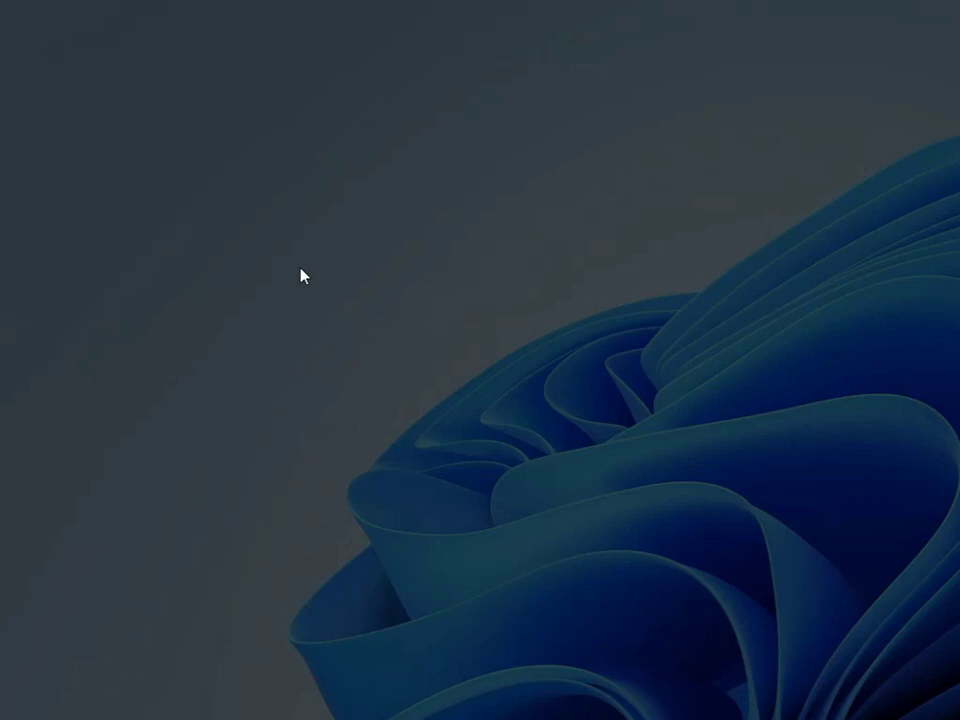
pyautogui.click(383, 493)
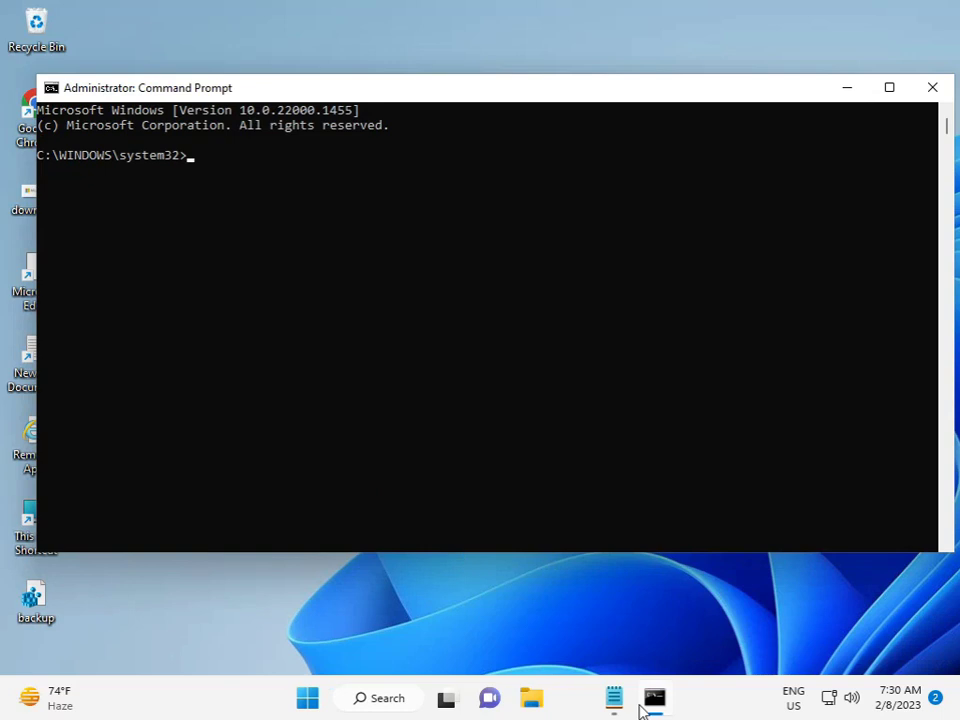
# - Bring up the New Text Document note and position it so its repair commands show below the Command Prompt's prompt line
pyautogui.click(614, 698)
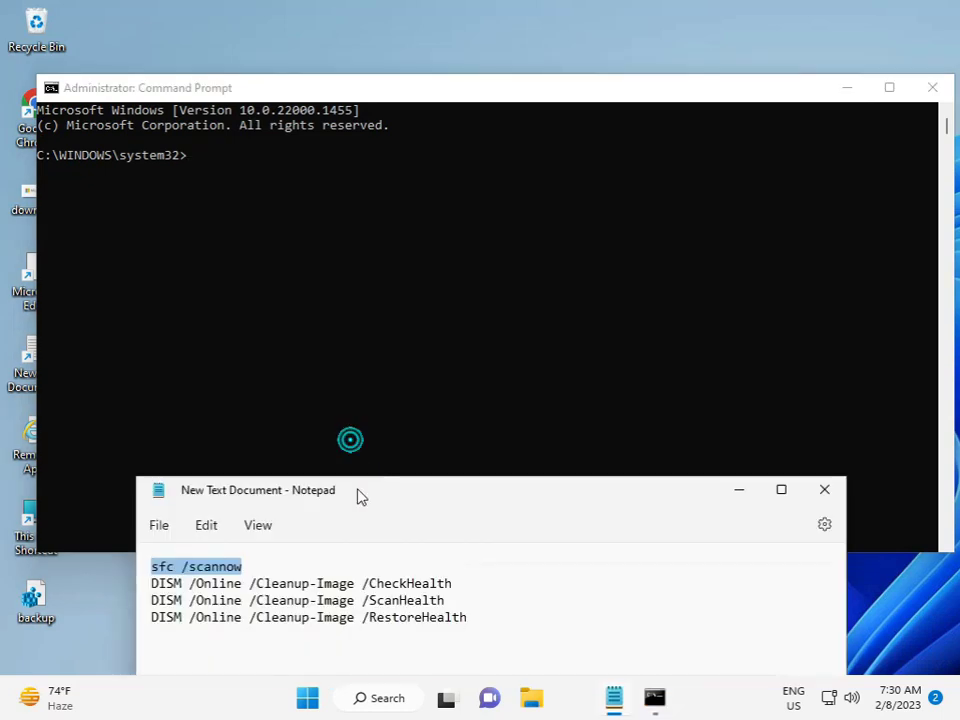
pyautogui.moveTo(361, 497); pyautogui.dragTo(349, 440)
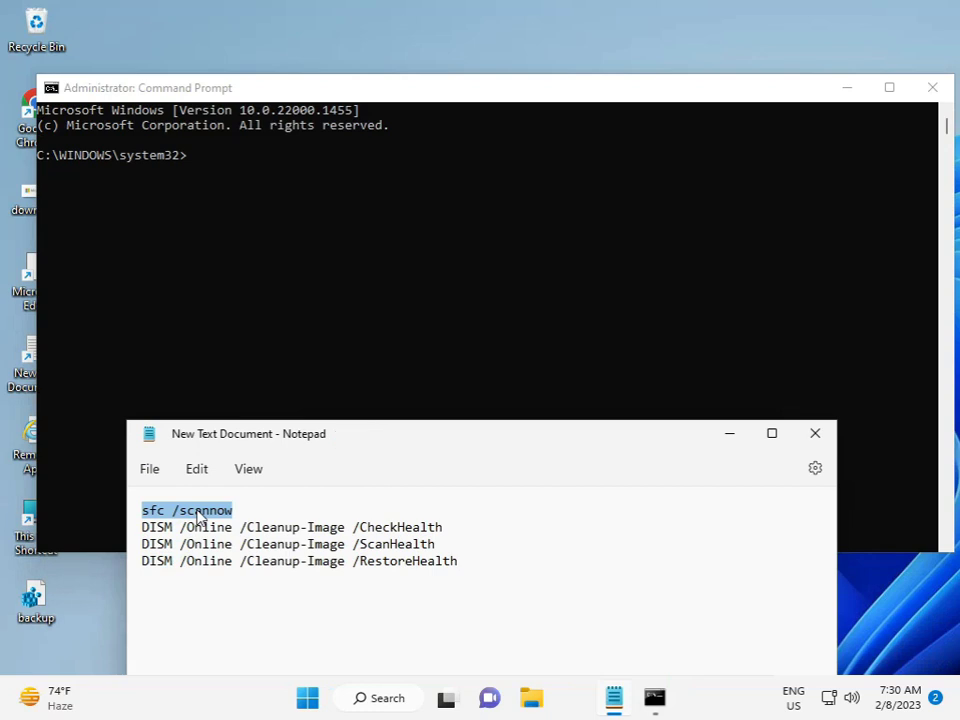
pyautogui.click(195, 177)
pyautogui.click(268, 627)
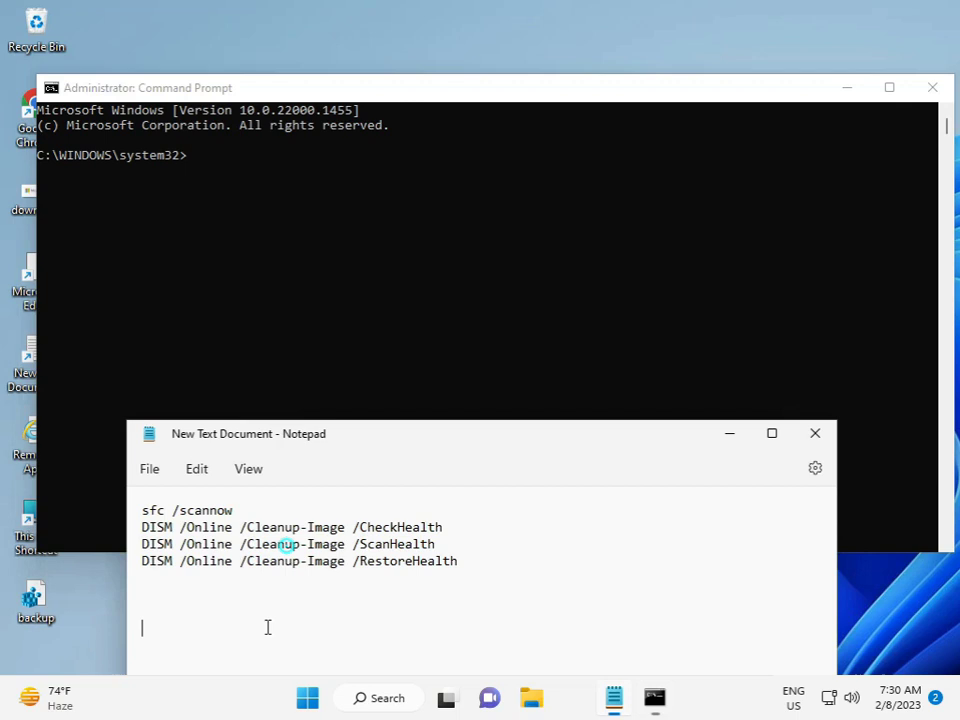
pyautogui.moveTo(320, 443); pyautogui.dragTo(335, 510)
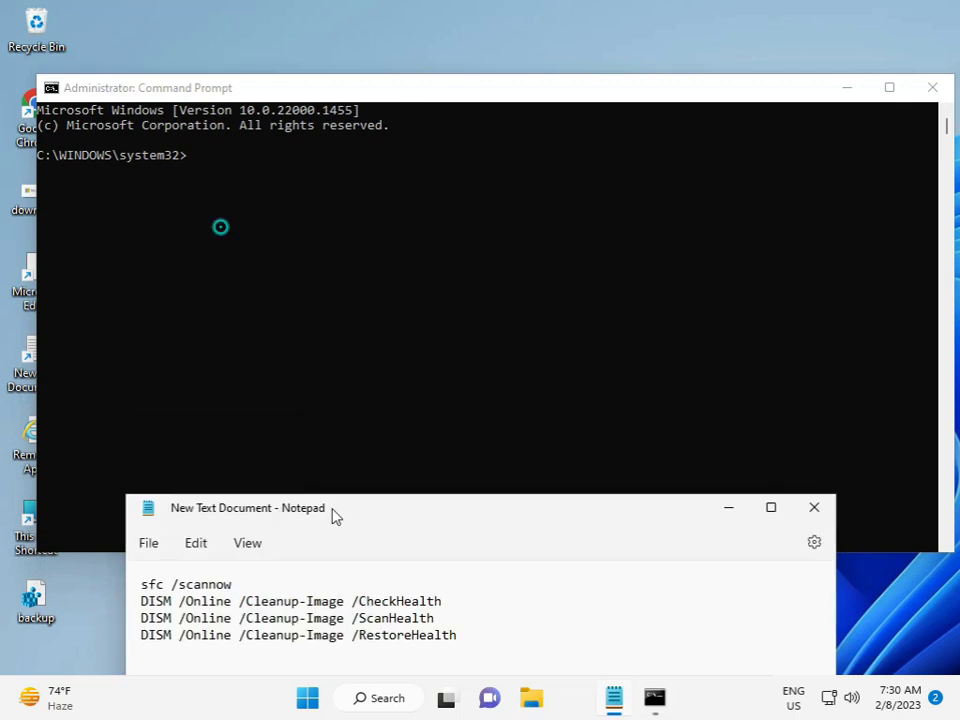
# - Run sfc /scannow in the administrator Command Prompt
pyautogui.click(234, 268)
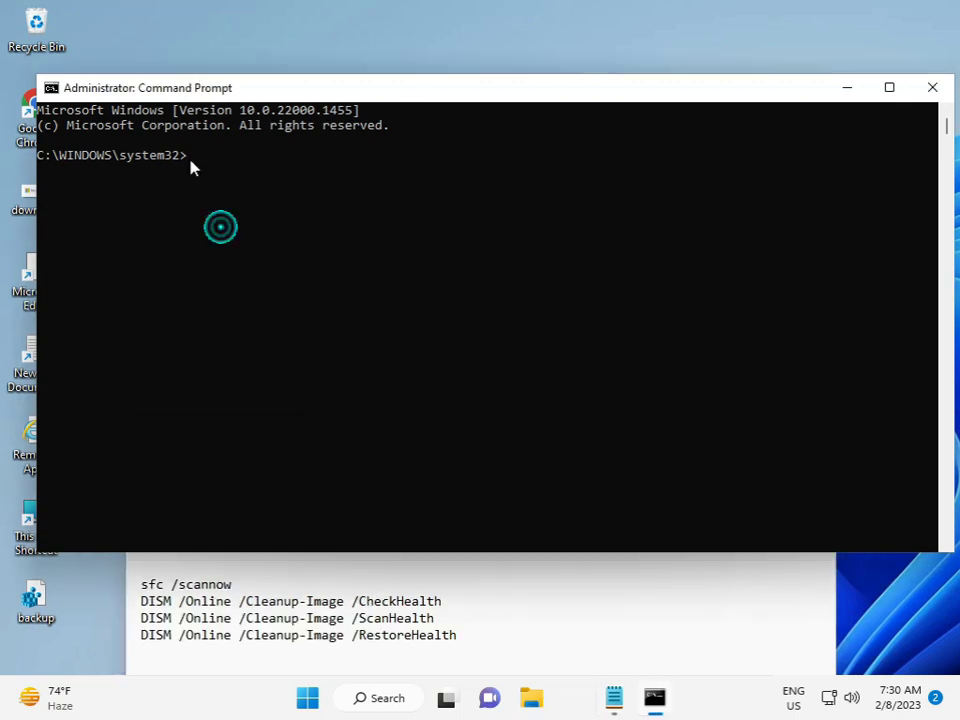
pyautogui.write('sfc')
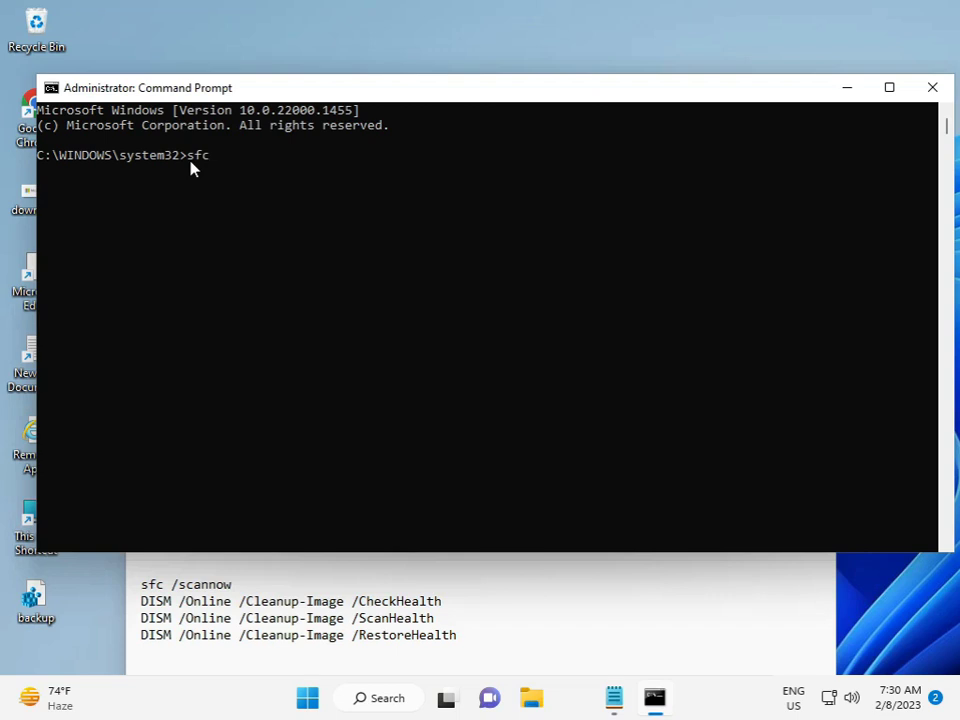
pyautogui.write(' /scannow')
pyautogui.press('Return')
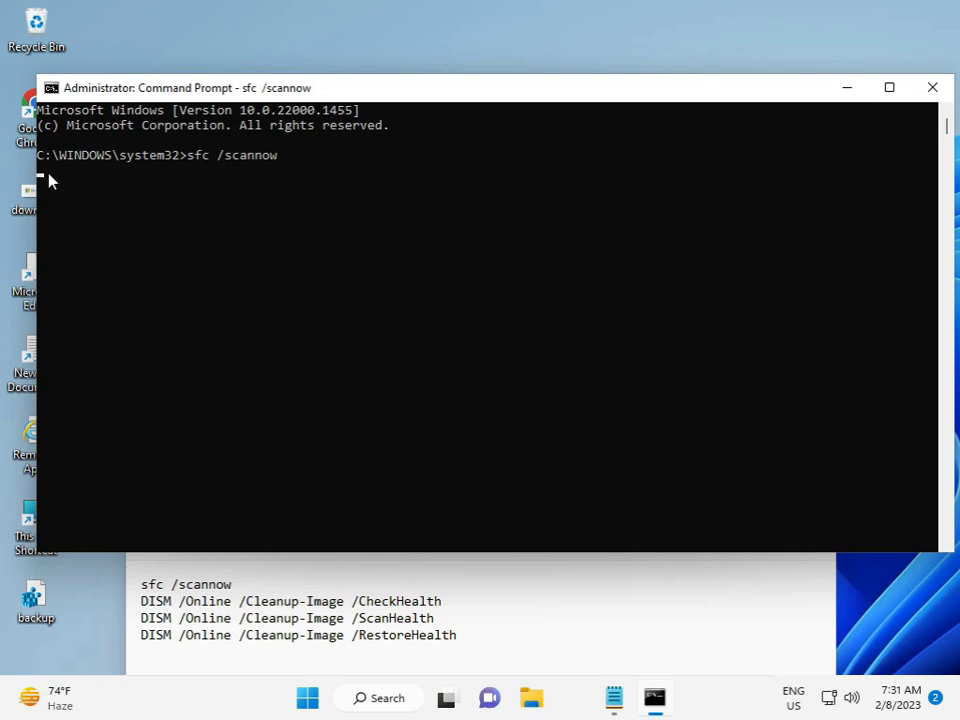
# - Review the DISM CheckHealth, ScanHealth and RestoreHealth commands listed in the Notepad document
pyautogui.click(141, 601)
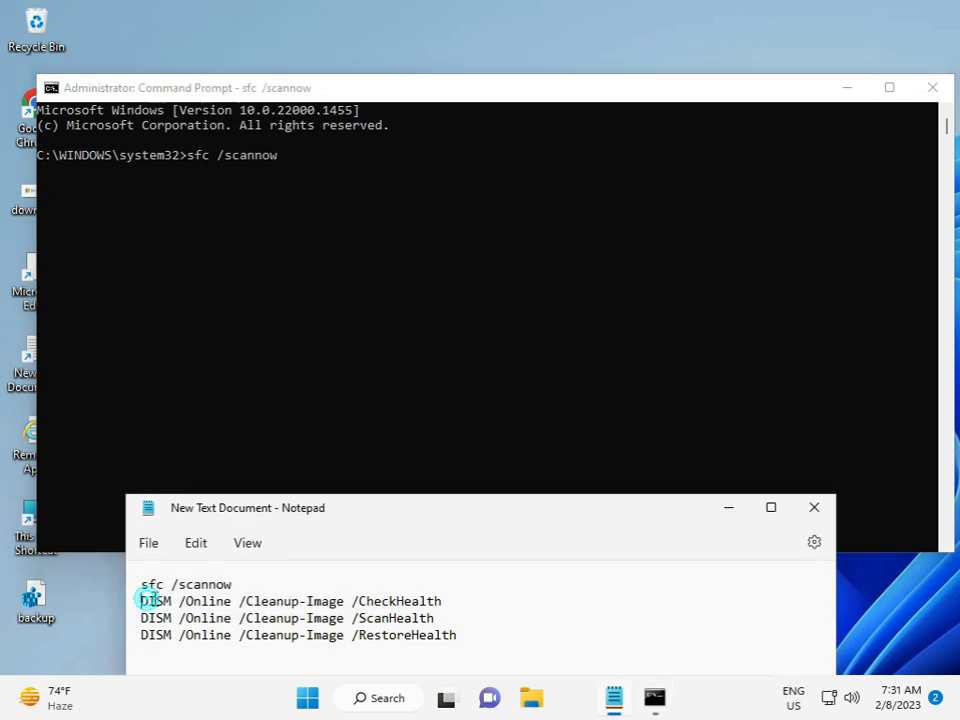
pyautogui.moveTo(141, 601); pyautogui.dragTo(298, 601)
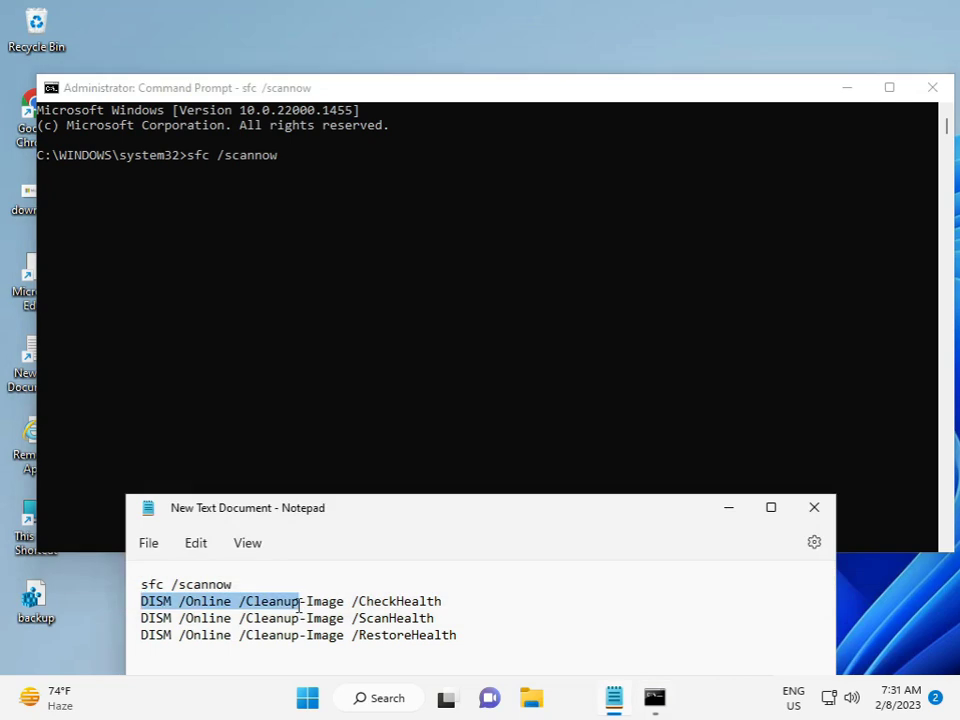
pyautogui.click(146, 618)
pyautogui.moveTo(150, 634); pyautogui.dragTo(209, 635)
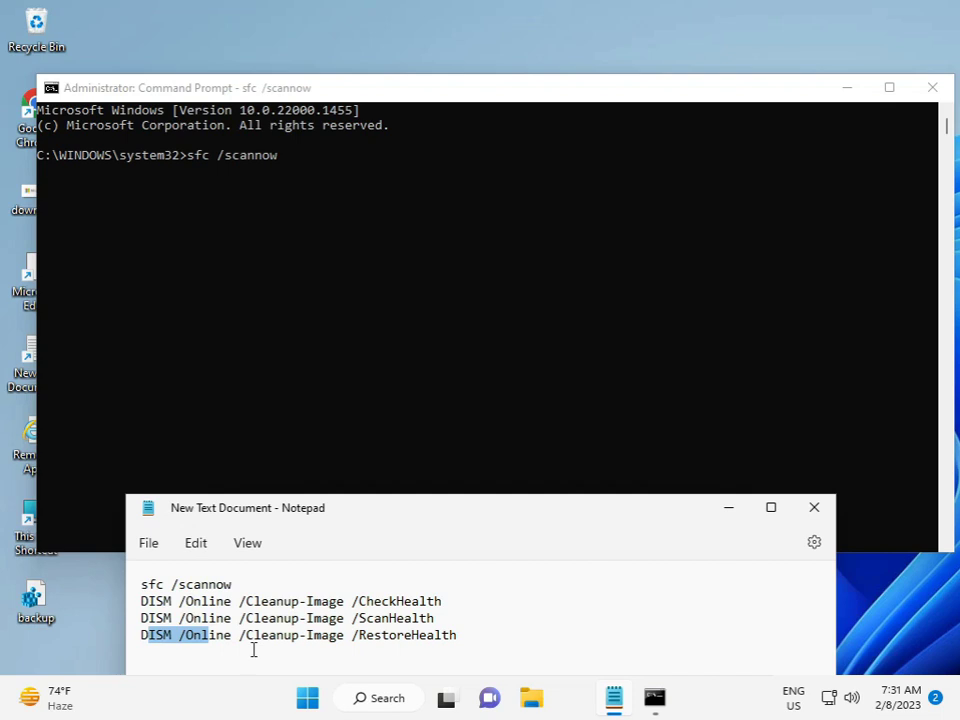
# - Cancel the running system file scan and try to register the library with regsvr32 ucrtbase.dll
pyautogui.click(191, 193)
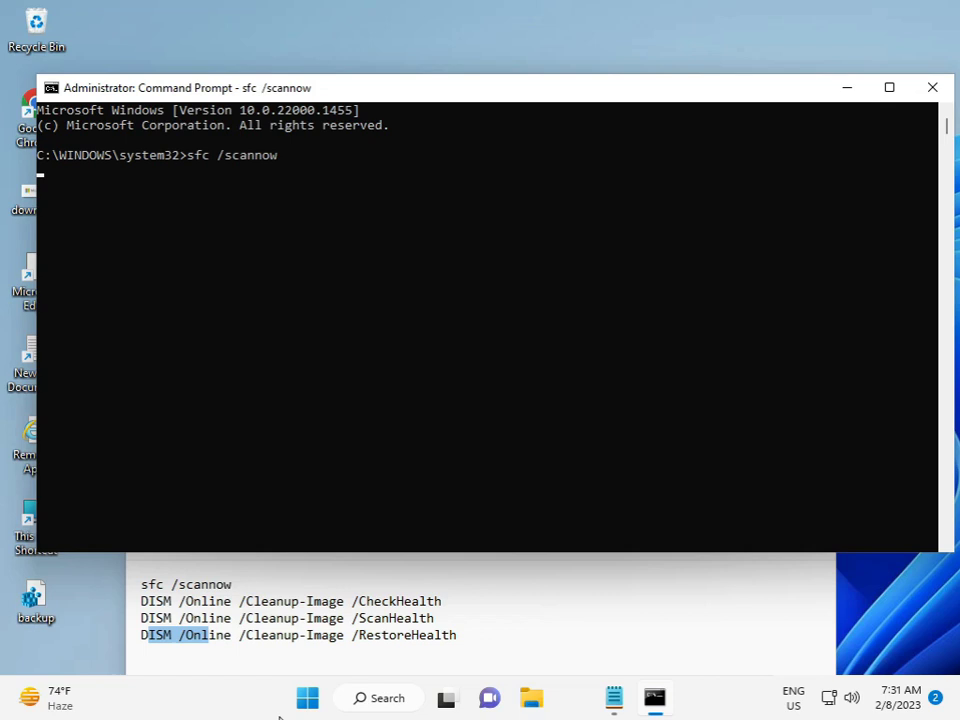
pyautogui.hotkey('ctrl', 'c')
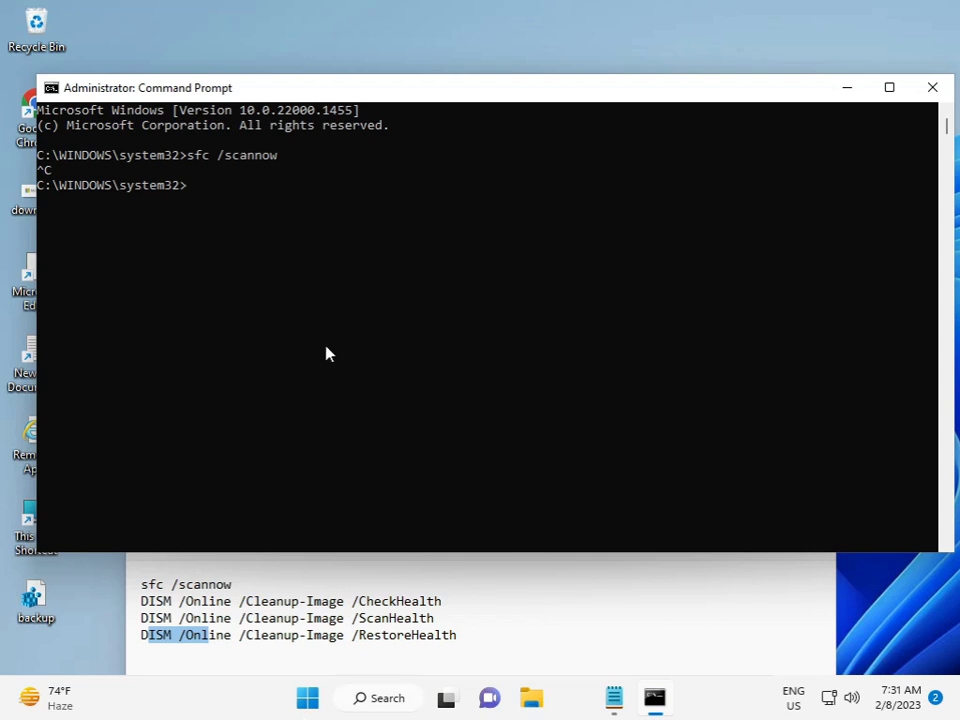
pyautogui.write('regsvr32 u')
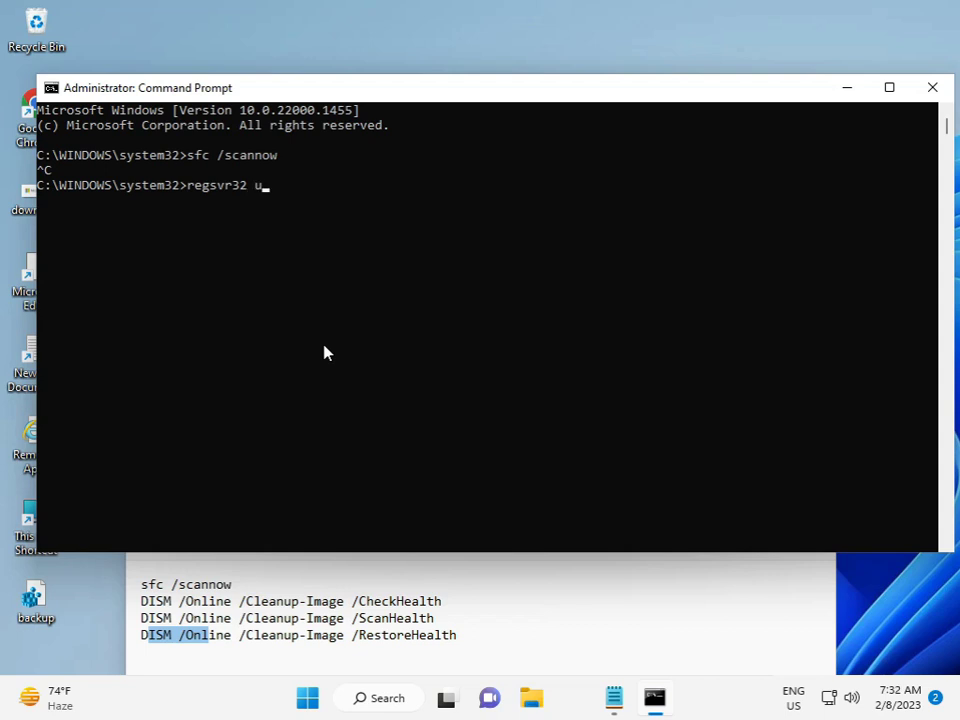
pyautogui.write('crtbase.dill')
pyautogui.press('BackSpace')
pyautogui.press('BackSpace')
pyautogui.press('BackSpace')
pyautogui.write('ll')
pyautogui.press('Return')
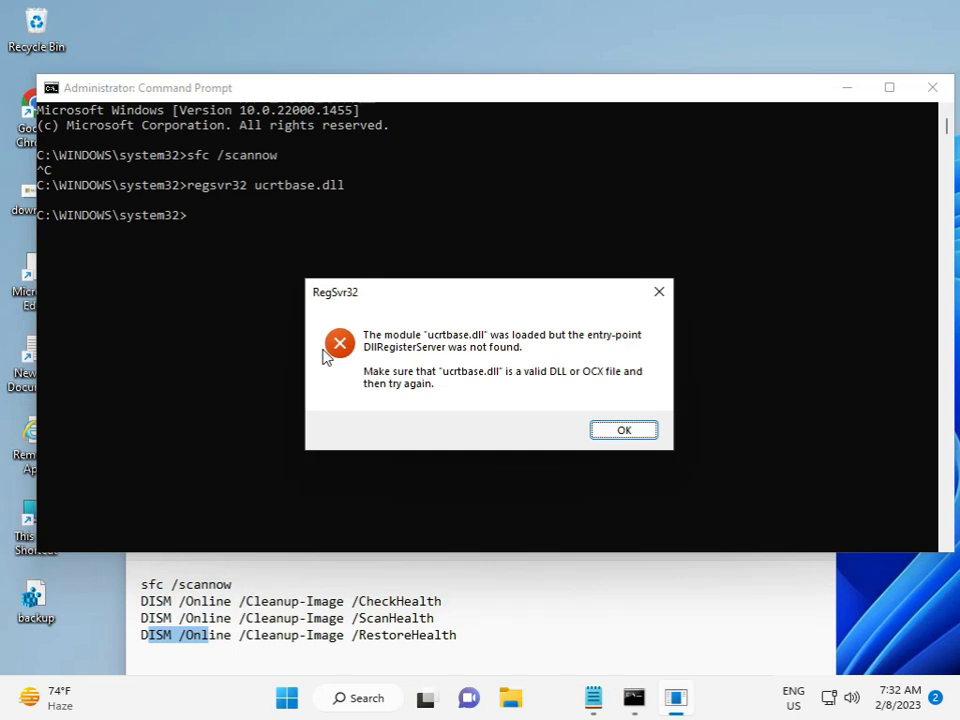
# - Dismiss the RegSvr32 message and close both the Command Prompt and the Notepad document
pyautogui.click(611, 435)
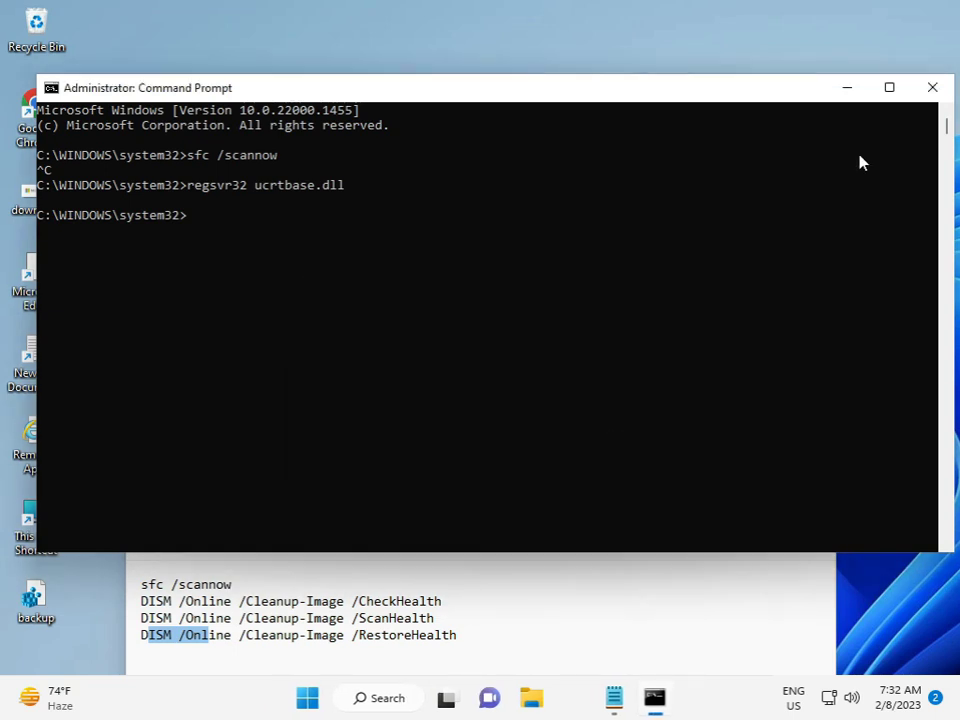
pyautogui.click(930, 88)
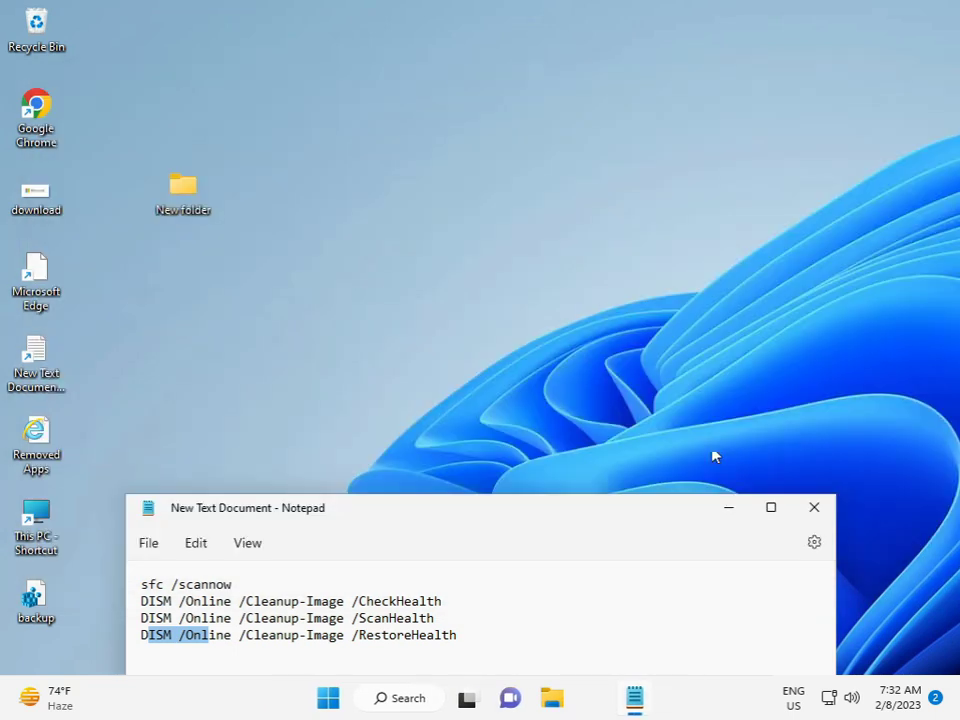
pyautogui.click(808, 508)
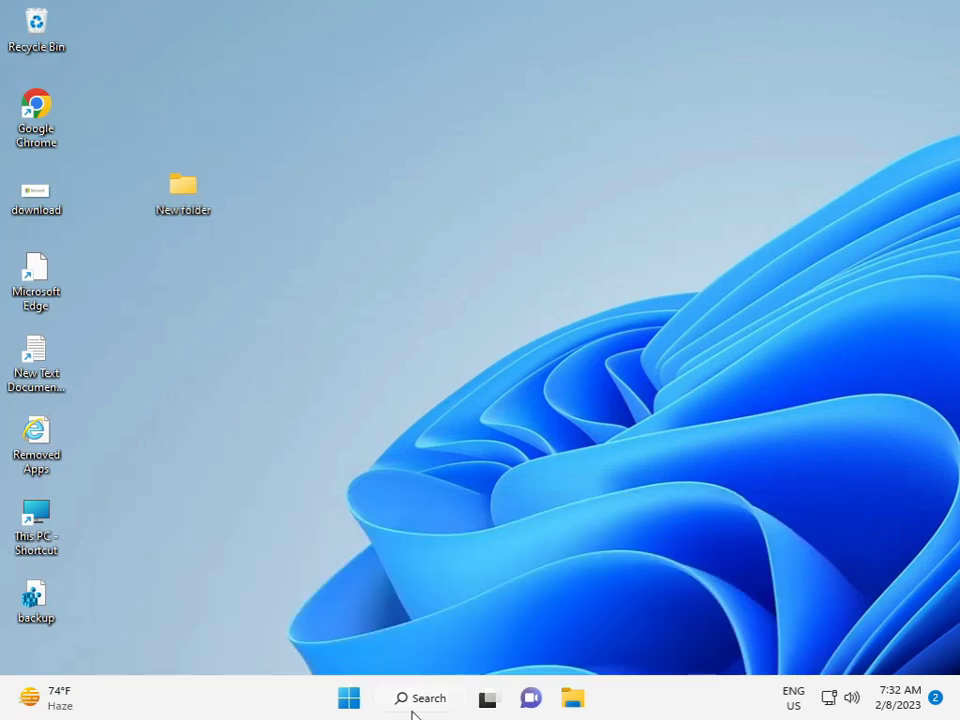
# - Open the Apps & features page in Windows Settings
pyautogui.click(338, 704)
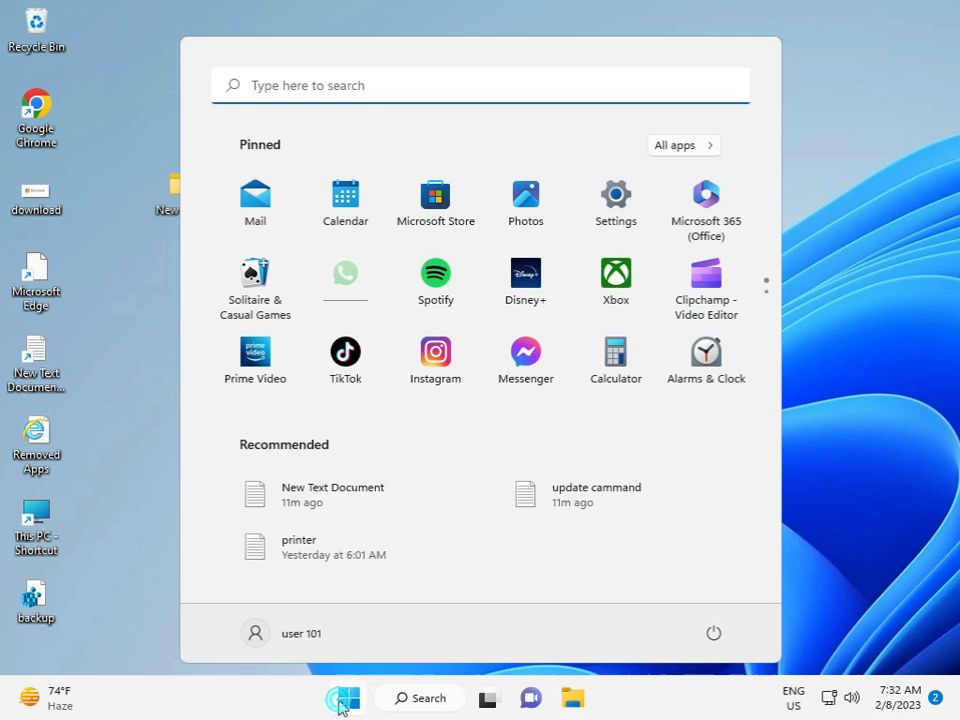
pyautogui.click(340, 704)
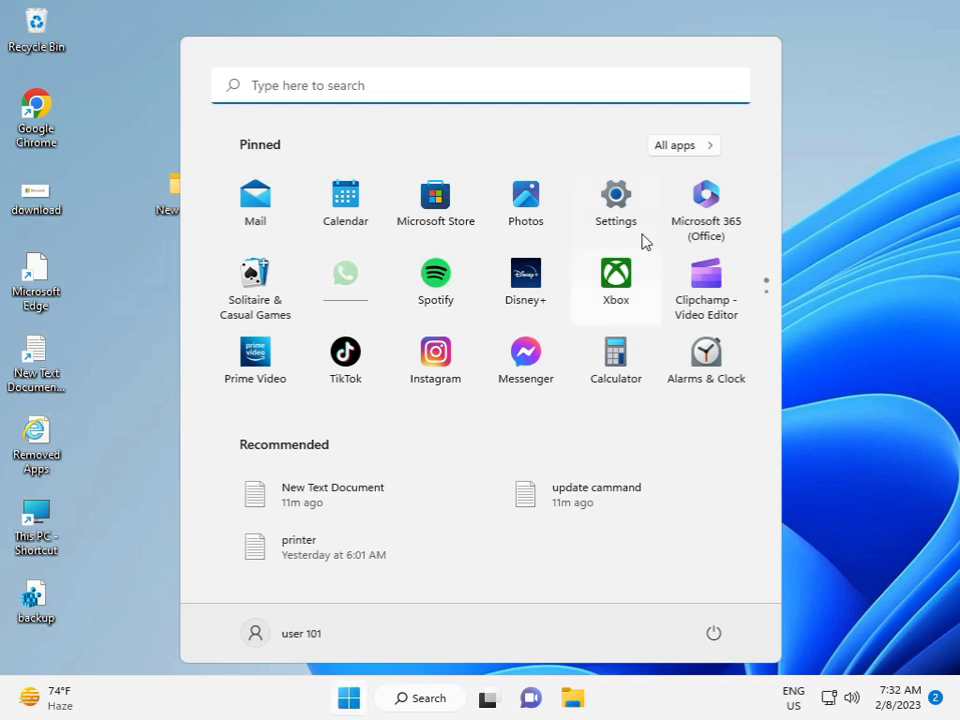
pyautogui.click(625, 208)
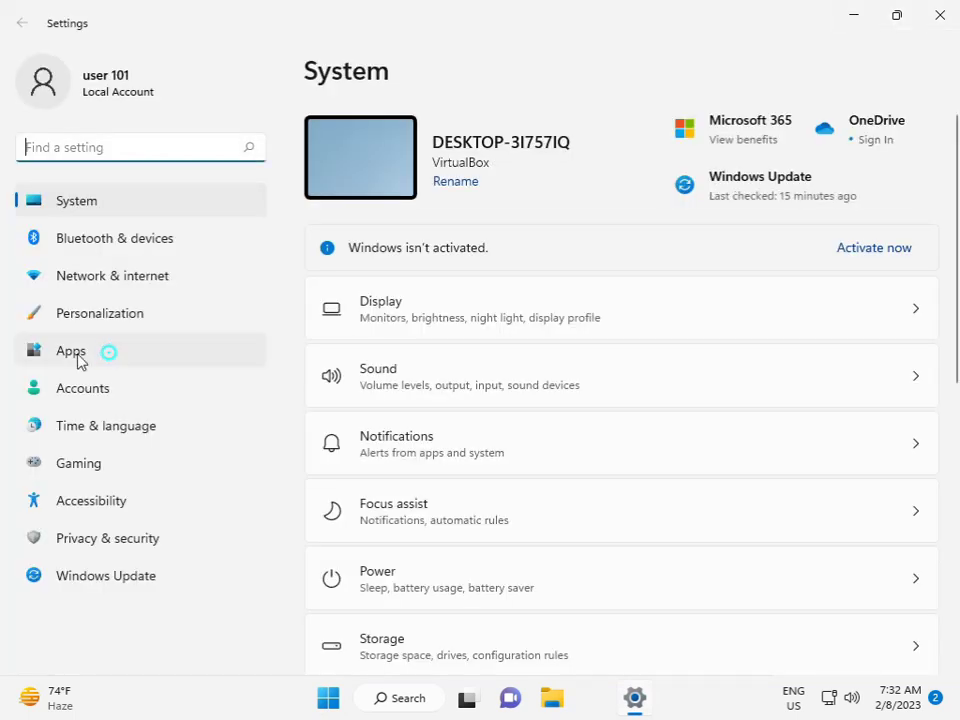
pyautogui.click(109, 357)
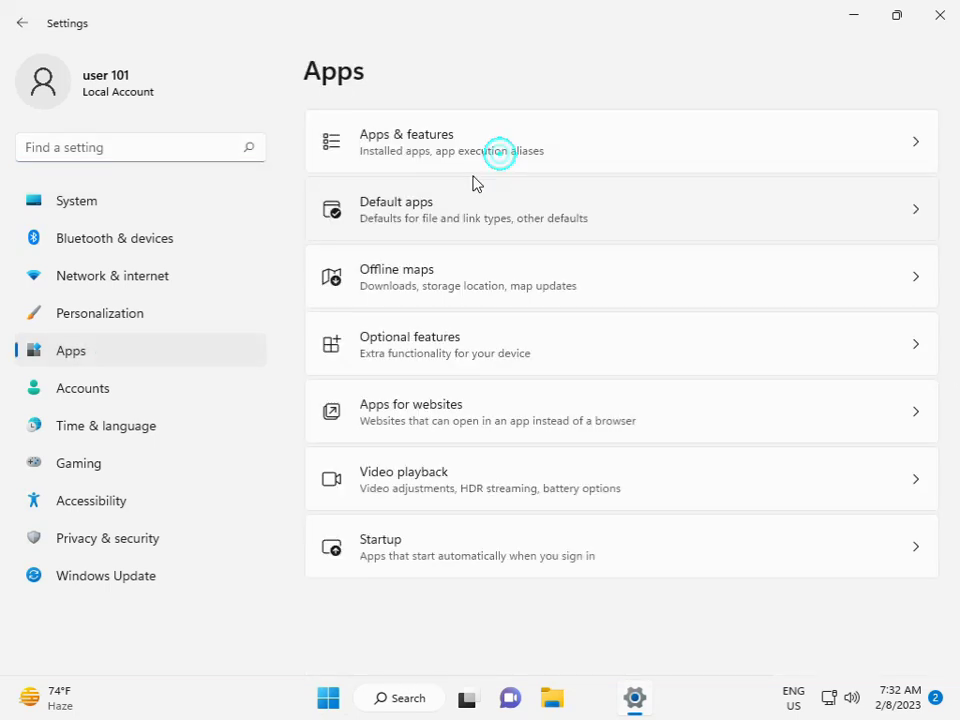
pyautogui.click(500, 157)
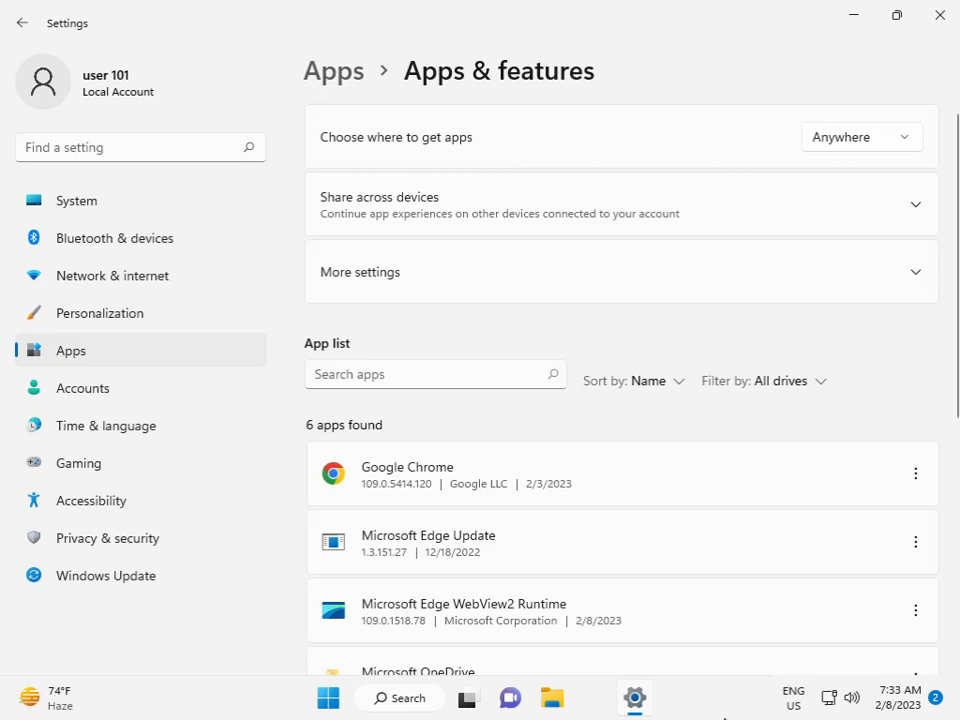
# - Repair Microsoft Visual C++ 2015-2022 Redistributable (x64) - 14.34.31931 through its Modify option, allow the changes, and close the setup
pyautogui.scroll(-5, 660, 587)
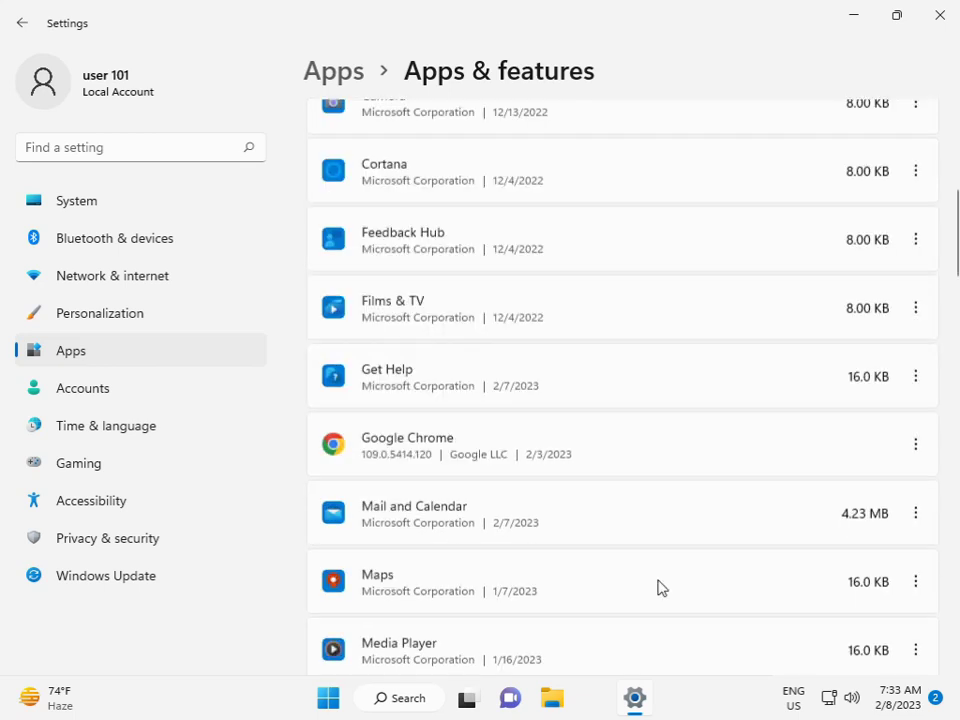
pyautogui.scroll(-9, 658, 587)
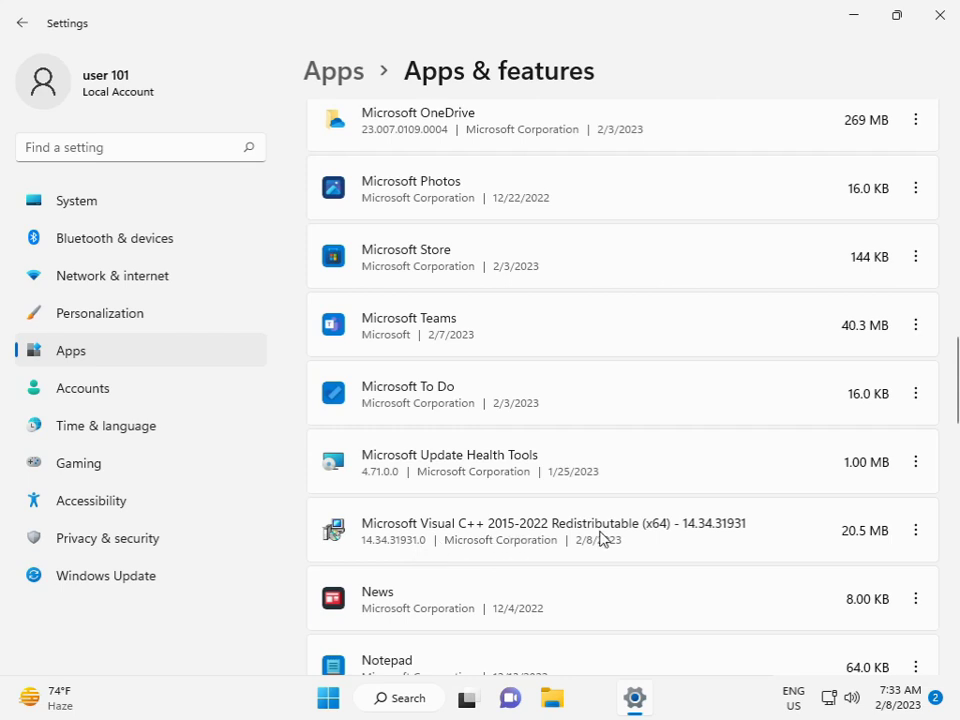
pyautogui.click(916, 532)
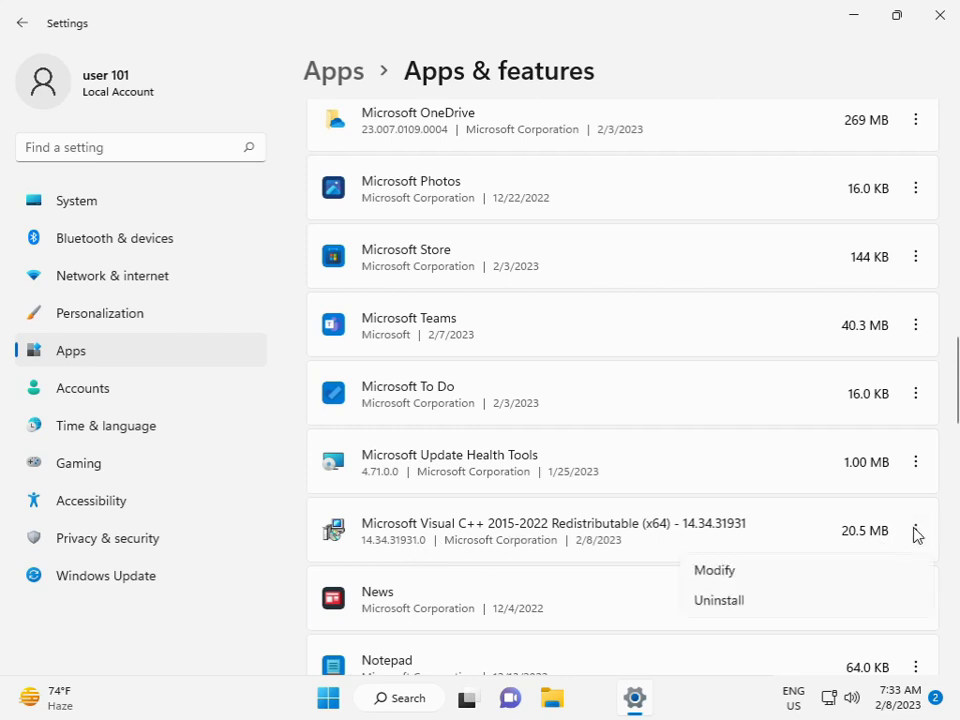
pyautogui.click(717, 579)
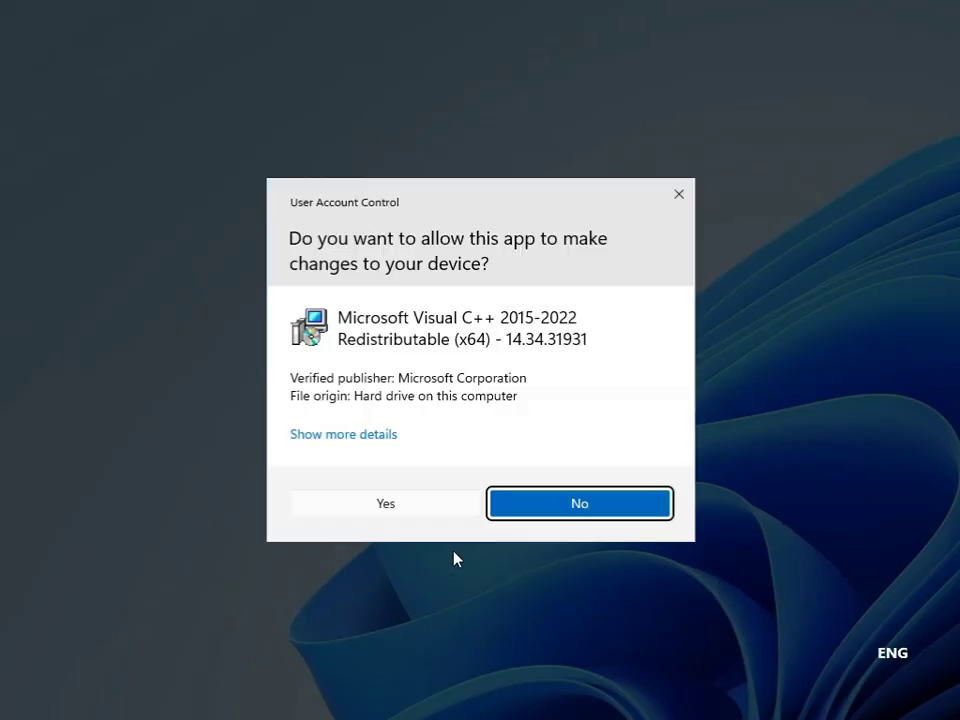
pyautogui.click(420, 504)
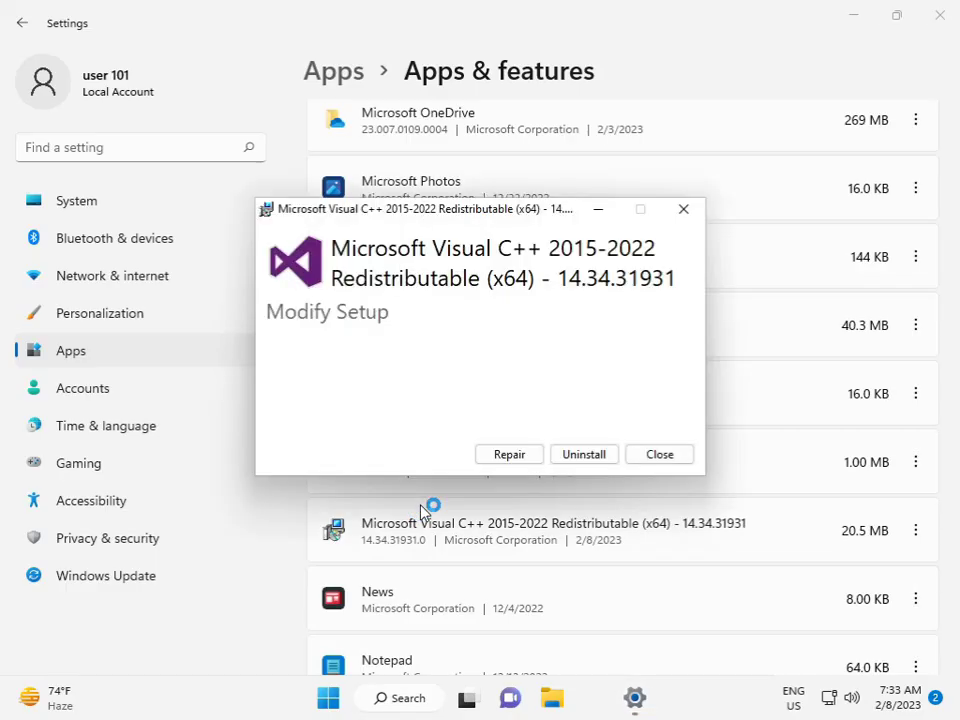
pyautogui.click(507, 456)
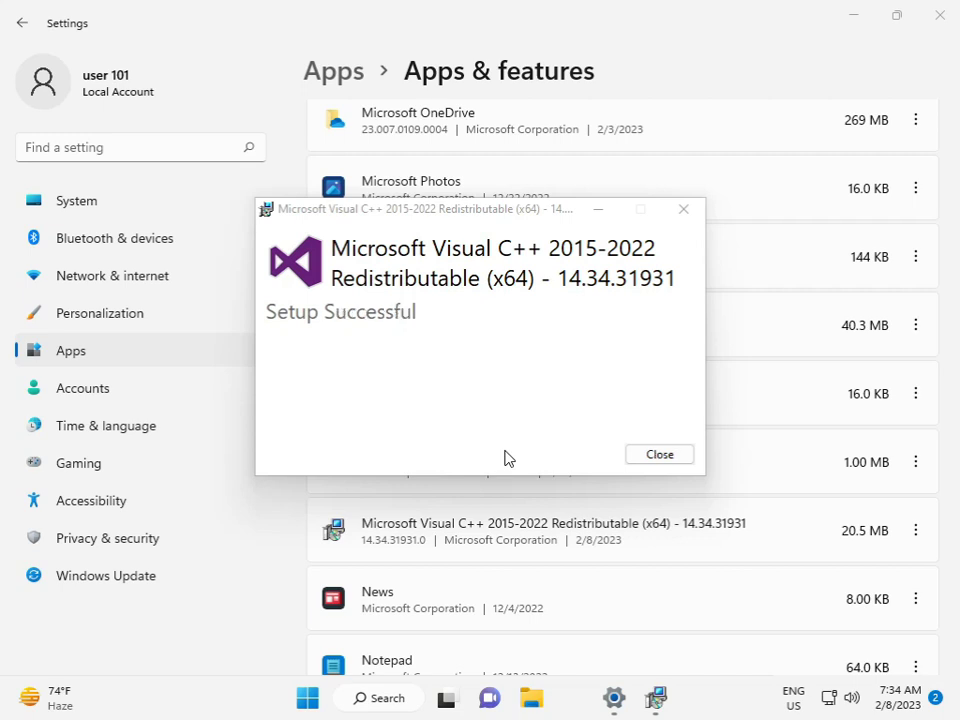
pyautogui.click(657, 458)
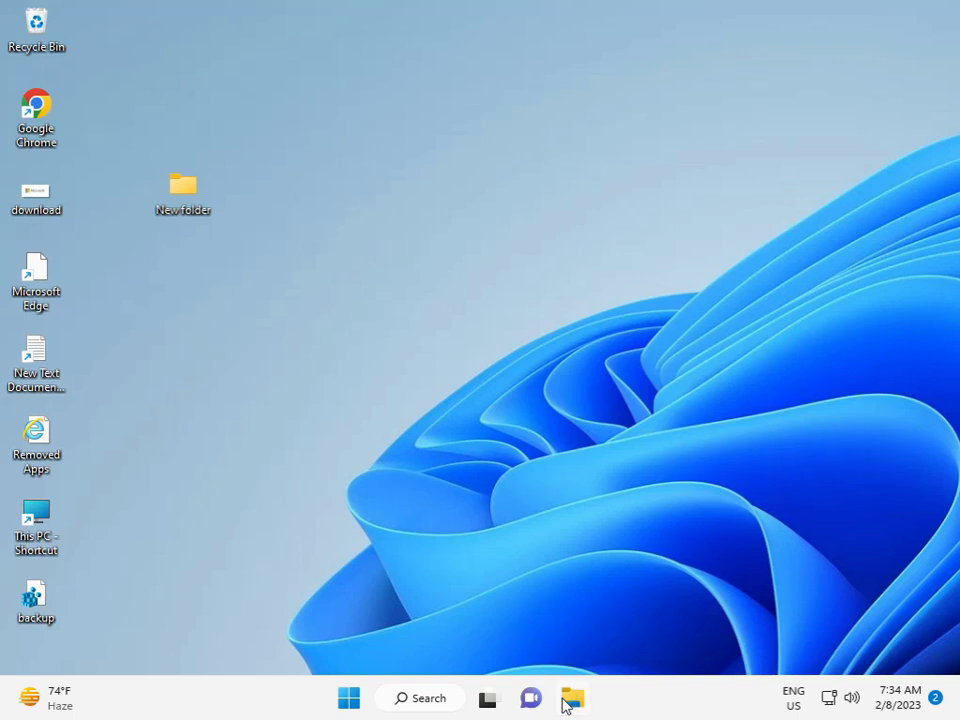
# - Open Computer Management for This PC from File Explorer and show Device Manager
pyautogui.click(568, 702)
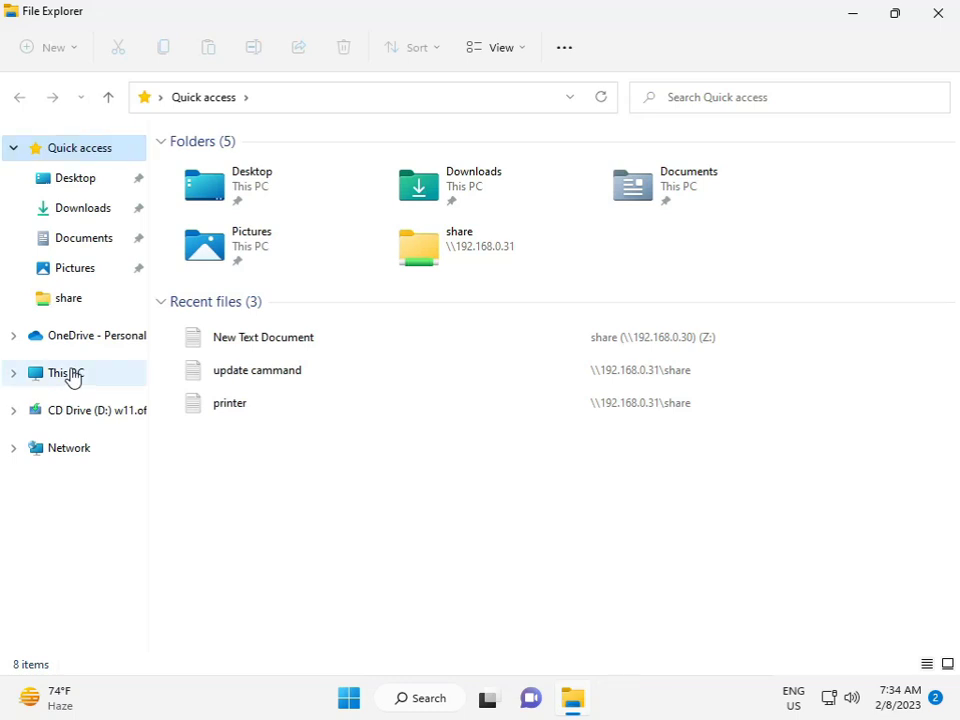
pyautogui.rightClick(71, 375)
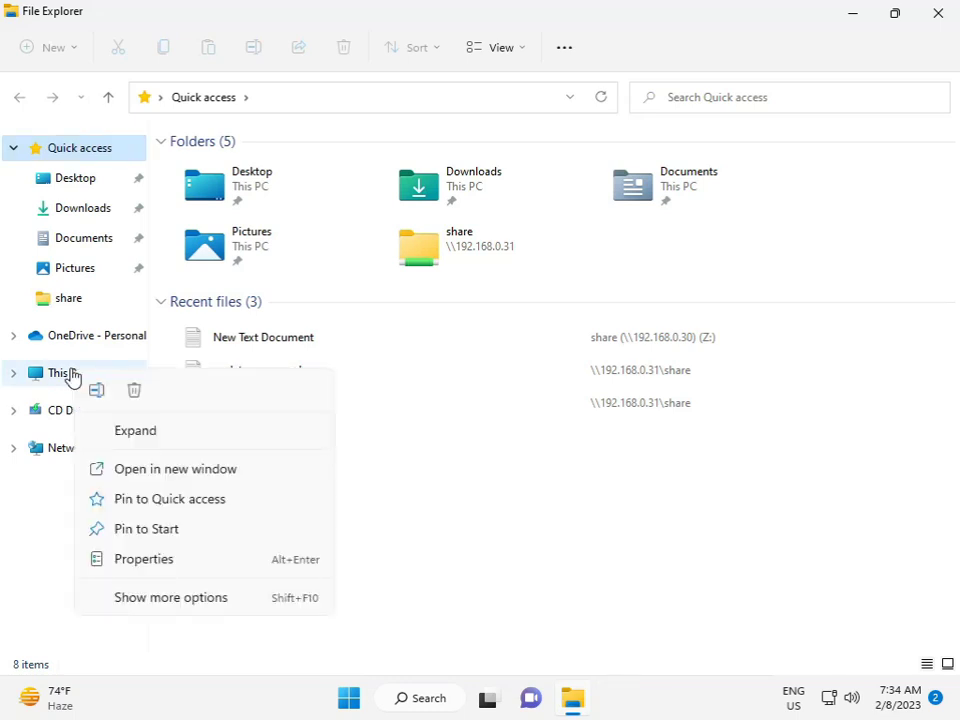
pyautogui.click(184, 592)
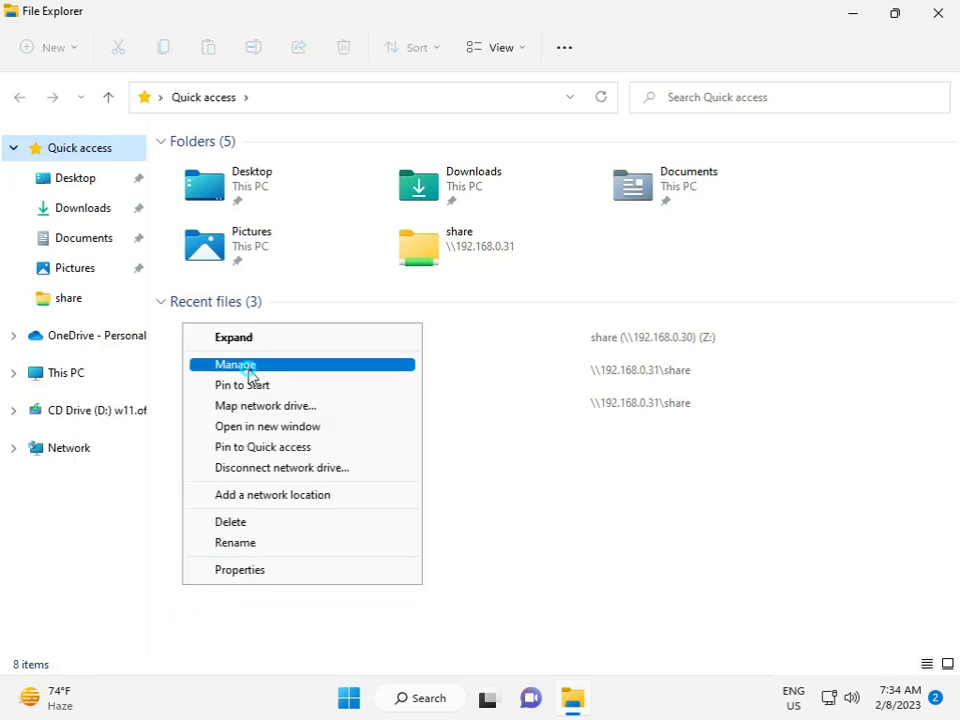
pyautogui.click(250, 369)
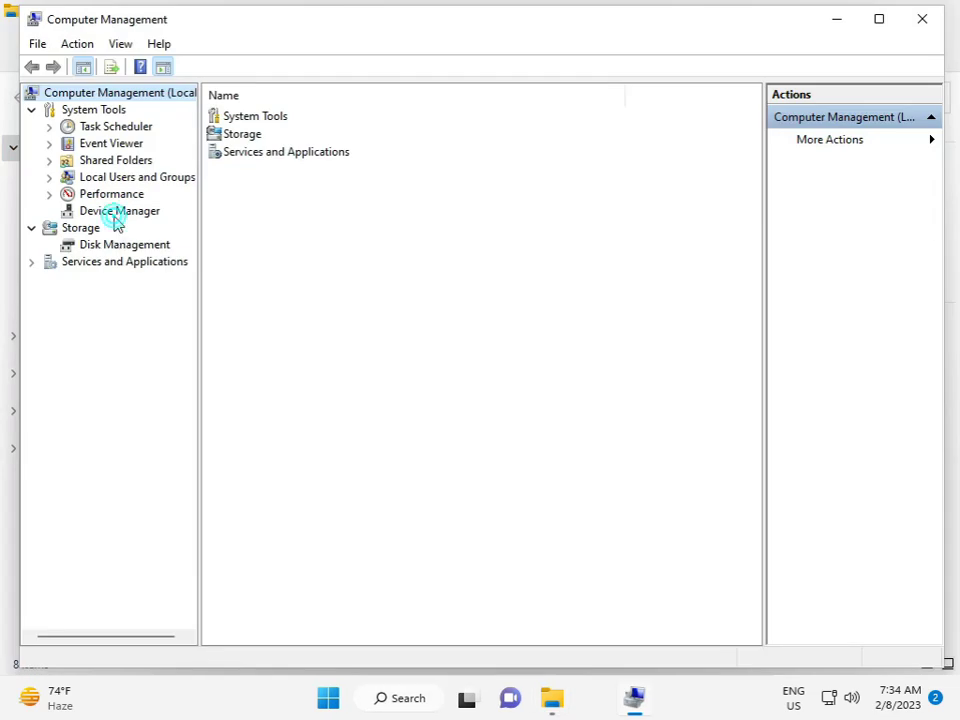
pyautogui.click(115, 215)
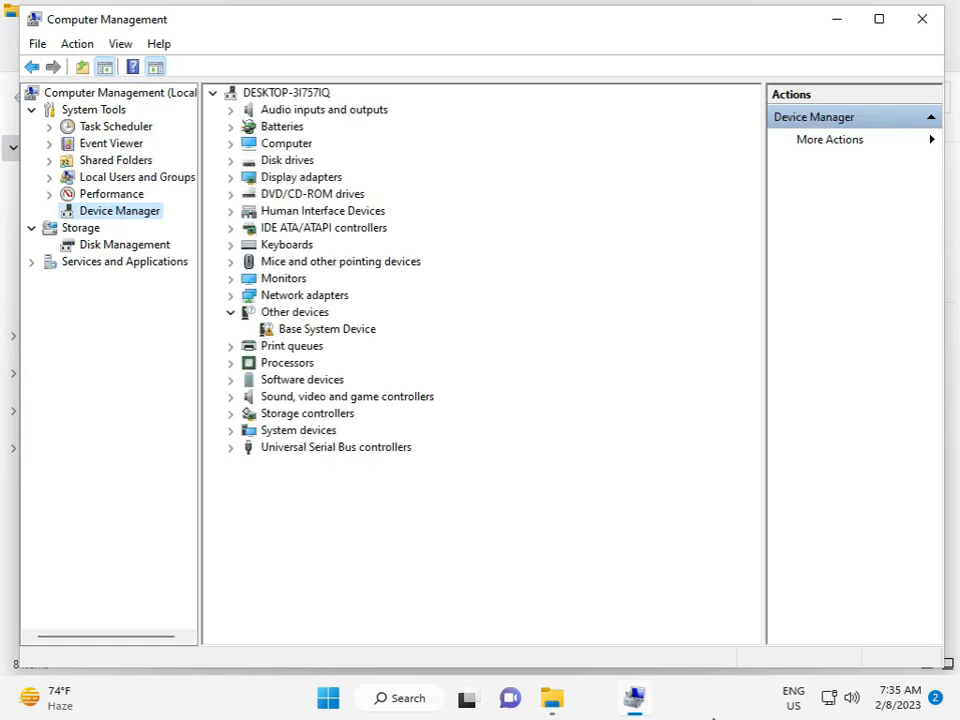
# - Search automatically for an updated driver for the Microsoft Basic Display Adapter, and close the wizard, Computer Management and File Explorer
pyautogui.click(231, 177)
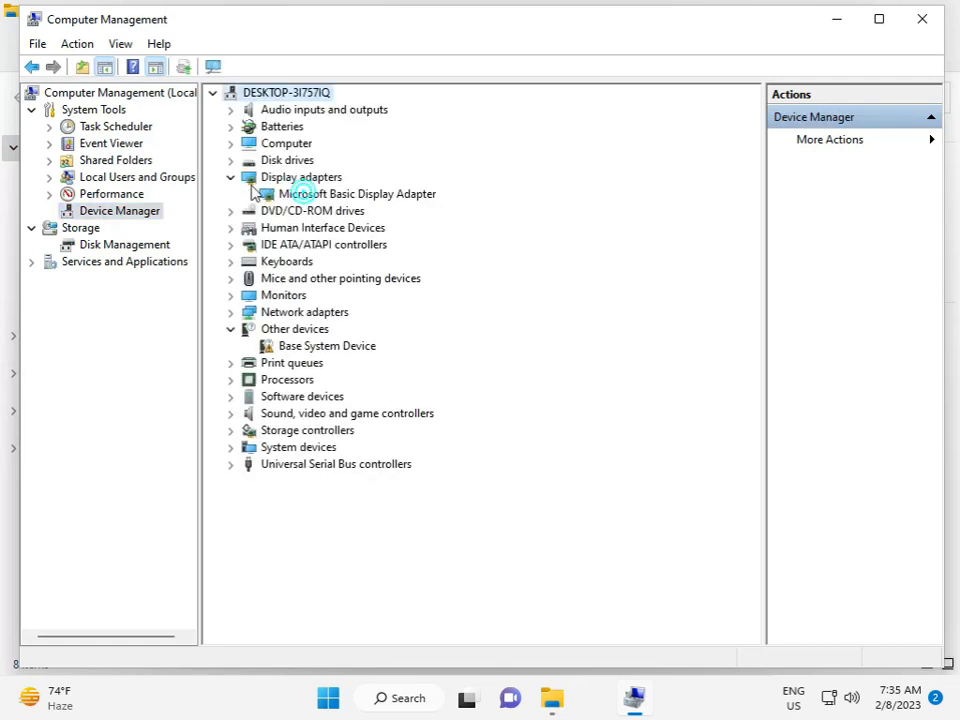
pyautogui.click(304, 194)
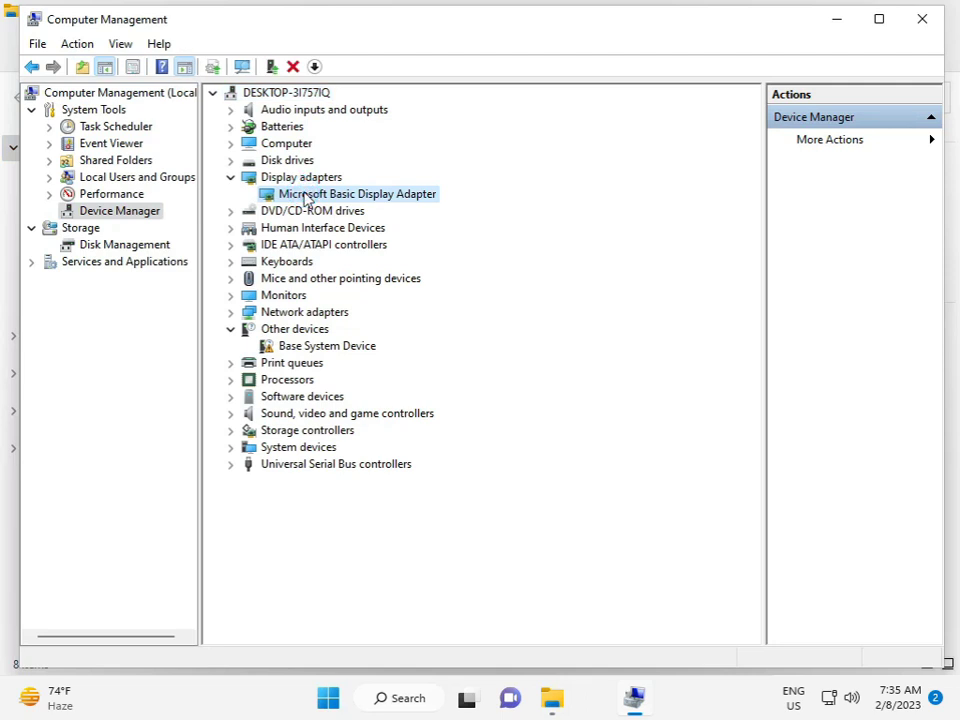
pyautogui.rightClick(305, 197)
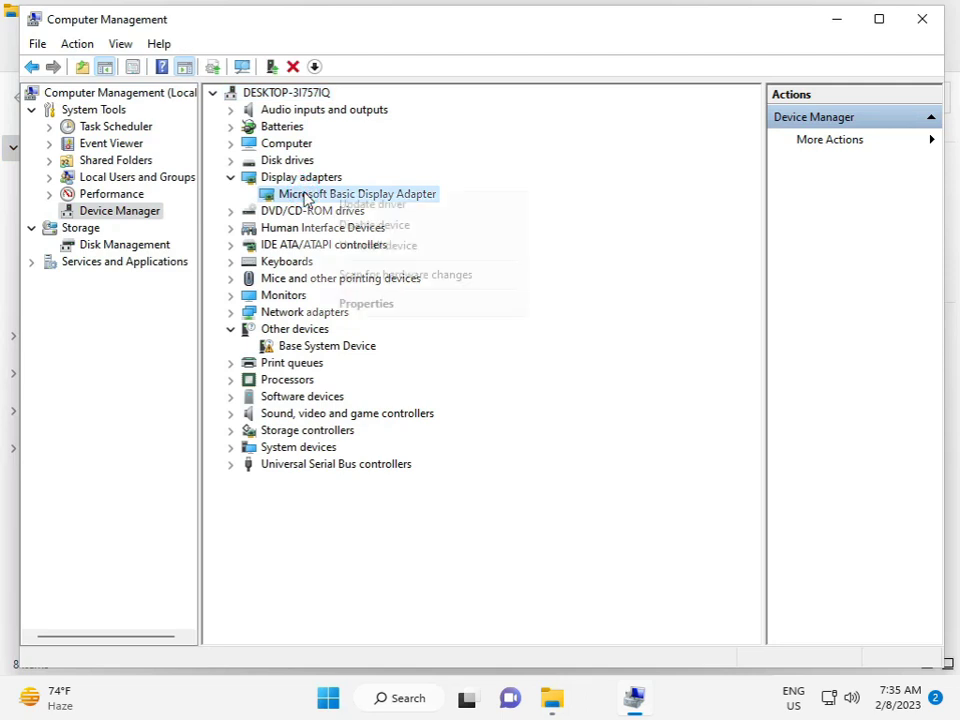
pyautogui.click(337, 205)
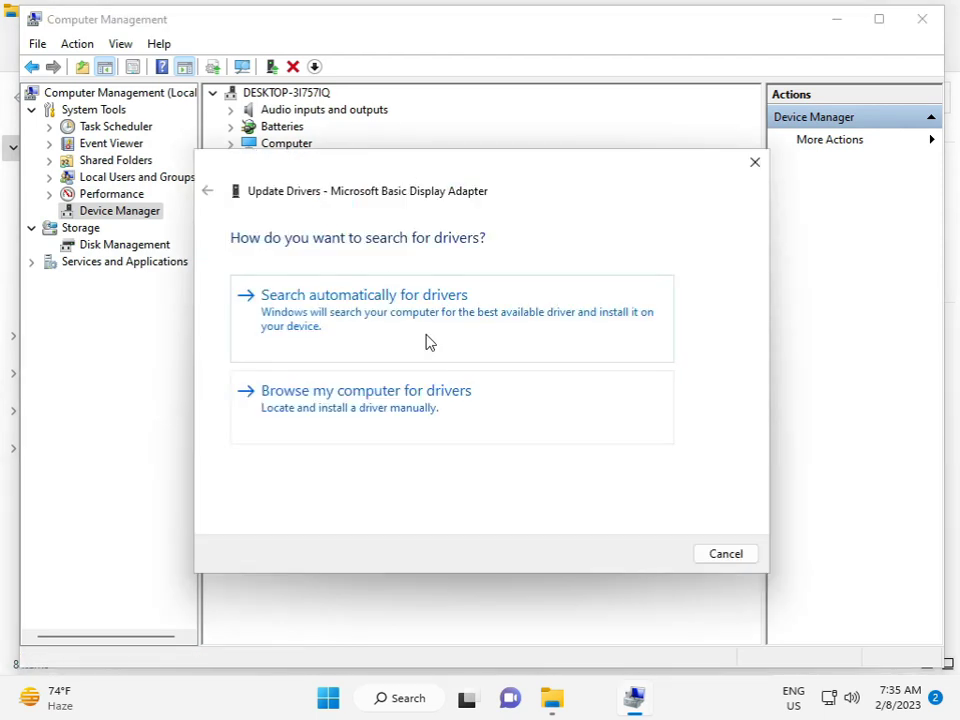
pyautogui.click(428, 336)
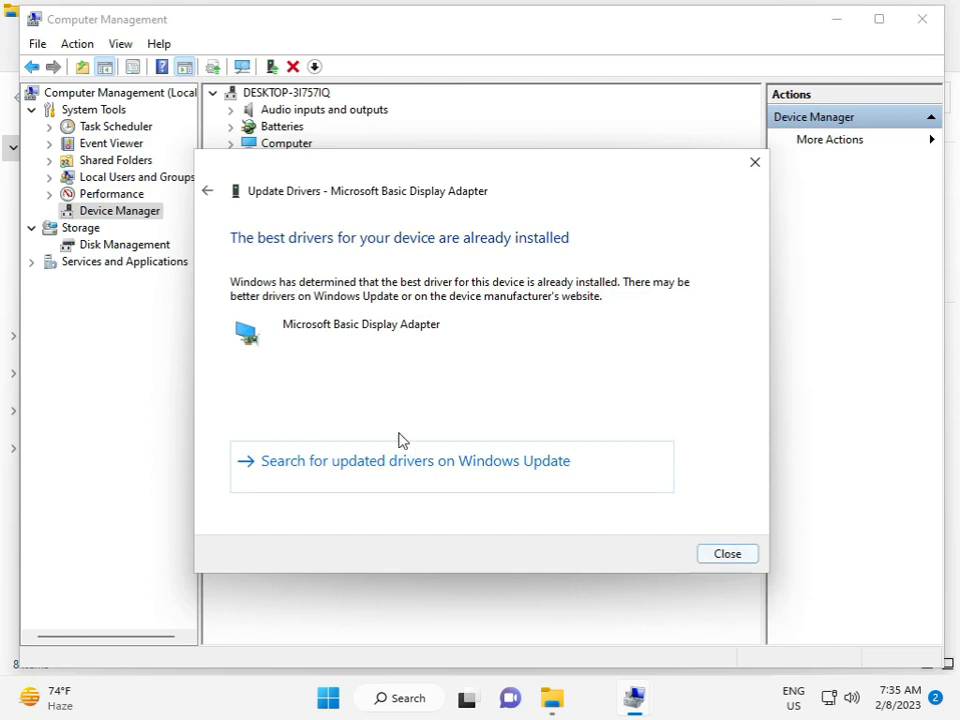
pyautogui.click(727, 558)
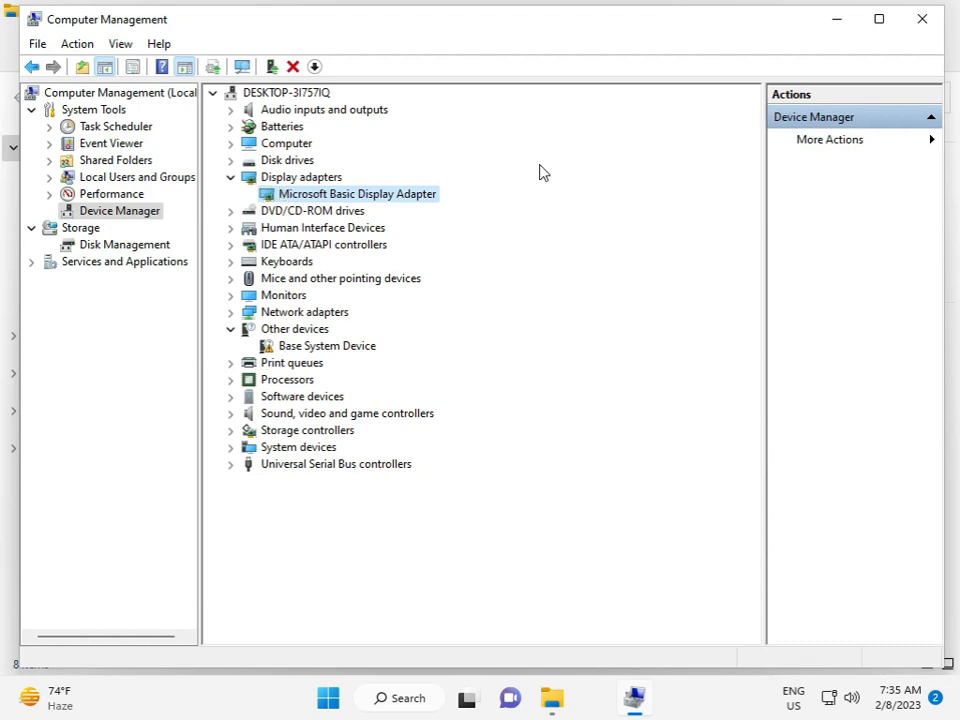
pyautogui.click(921, 18)
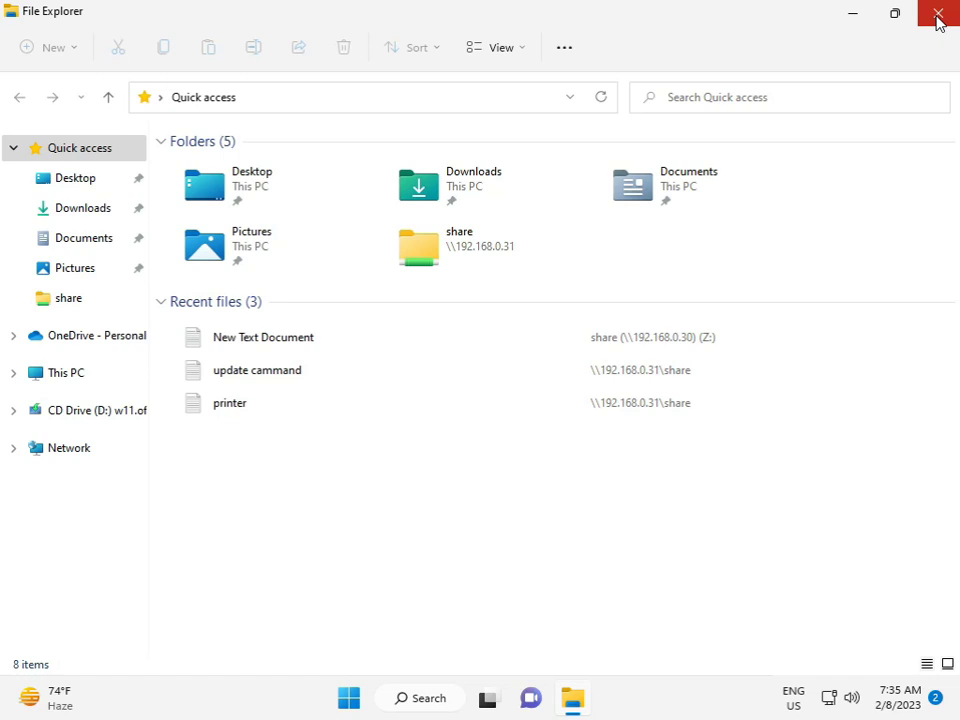
pyautogui.click(938, 16)
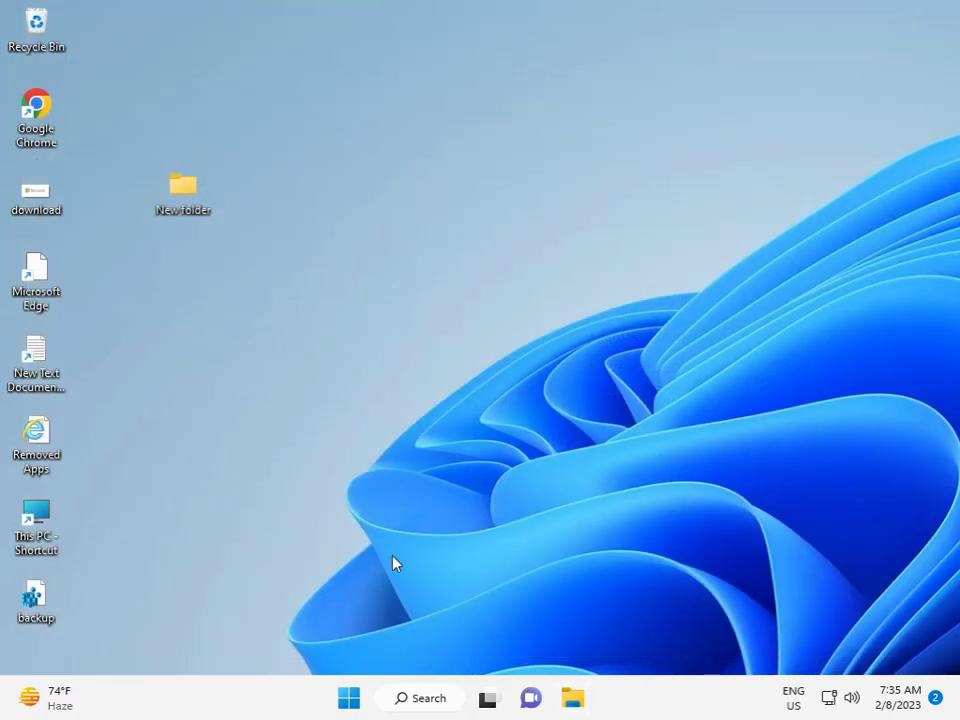
# - Launch System Restore by running the rstrui command, and cancel the wizard without restoring
pyautogui.press('super+r')
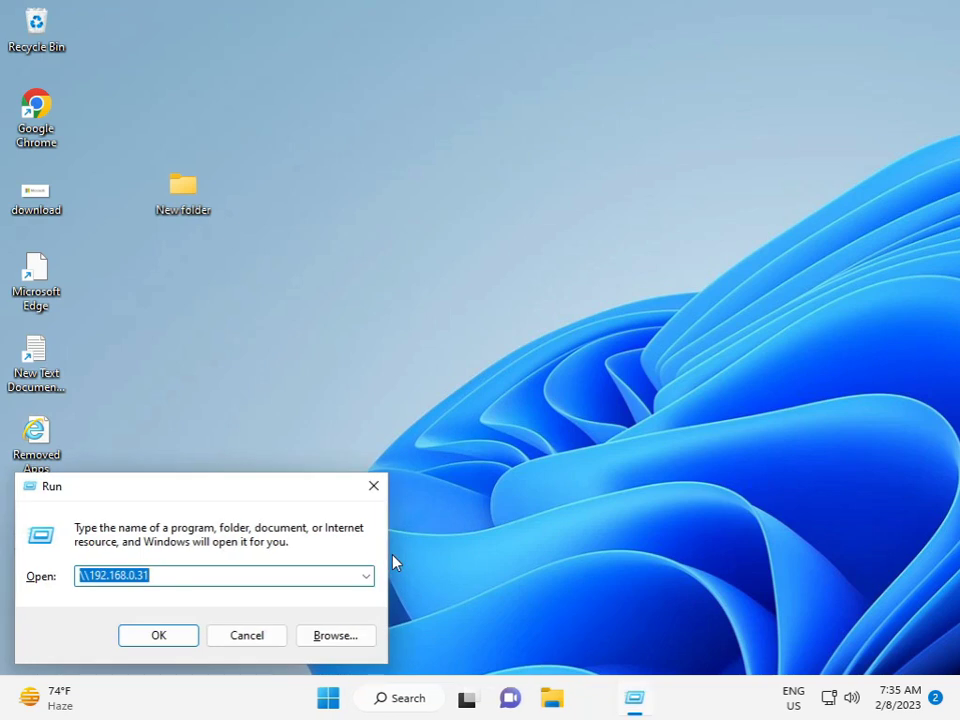
pyautogui.write('es')
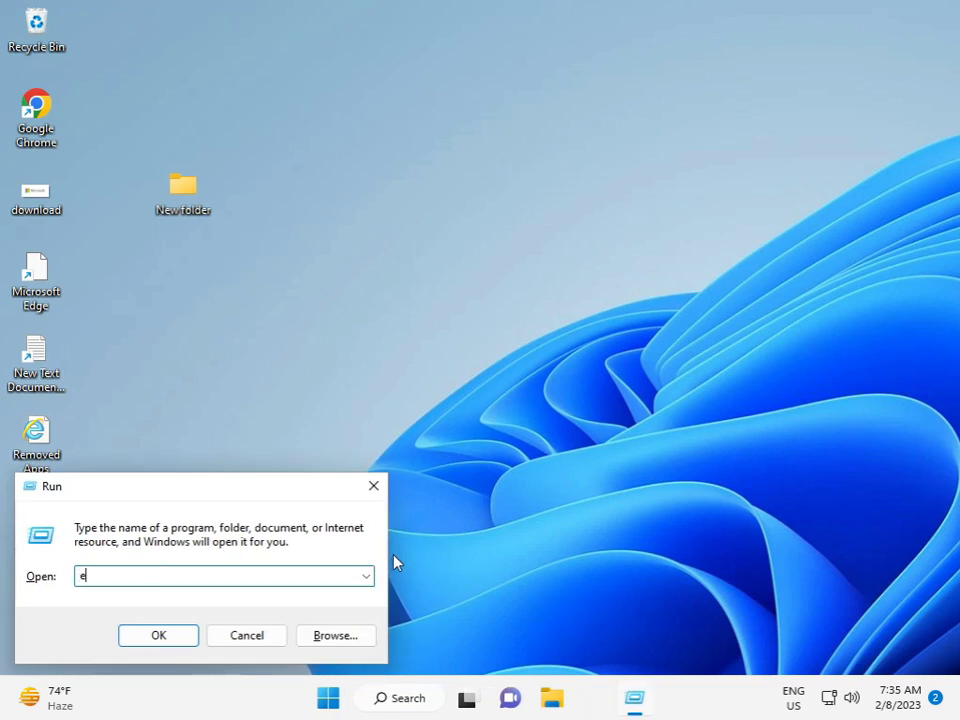
pyautogui.write('trui')
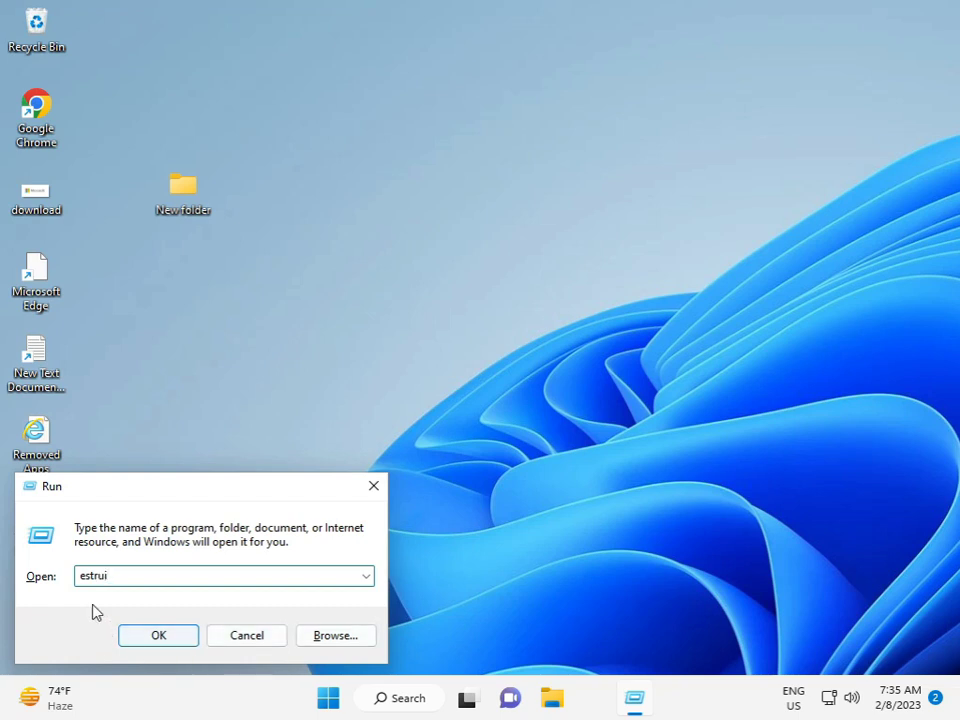
pyautogui.click(83, 577)
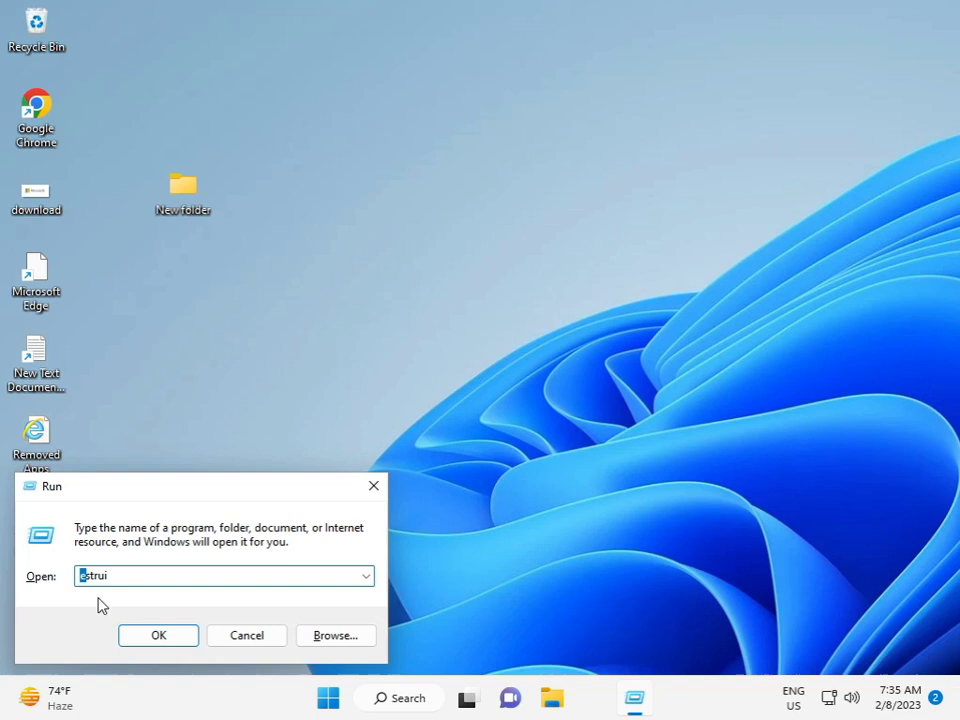
pyautogui.write('r')
pyautogui.click(133, 640)
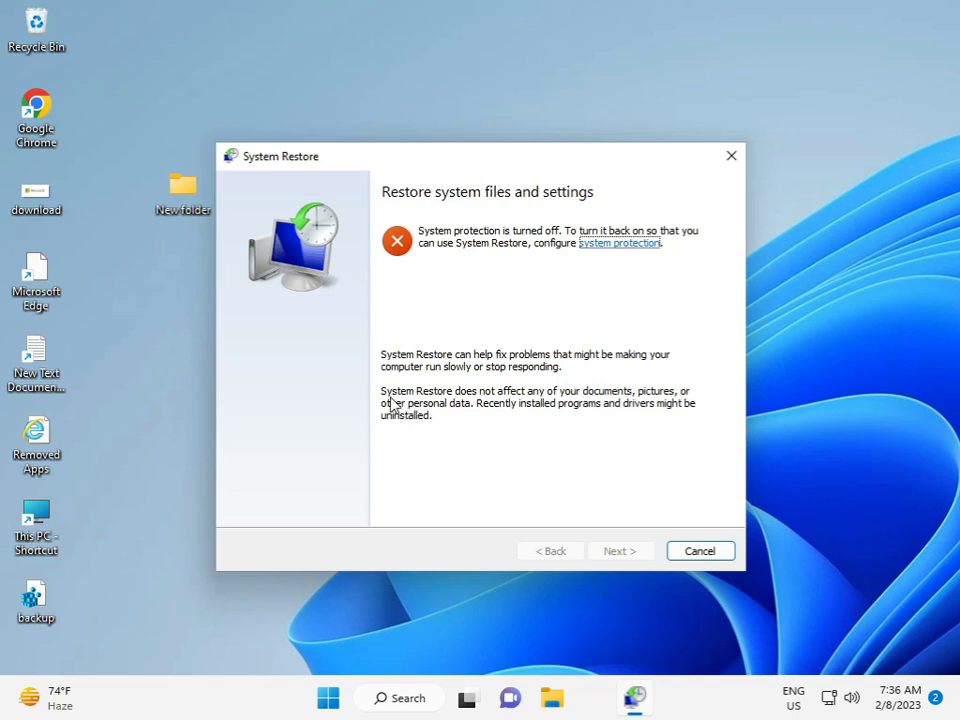
pyautogui.click(727, 553)
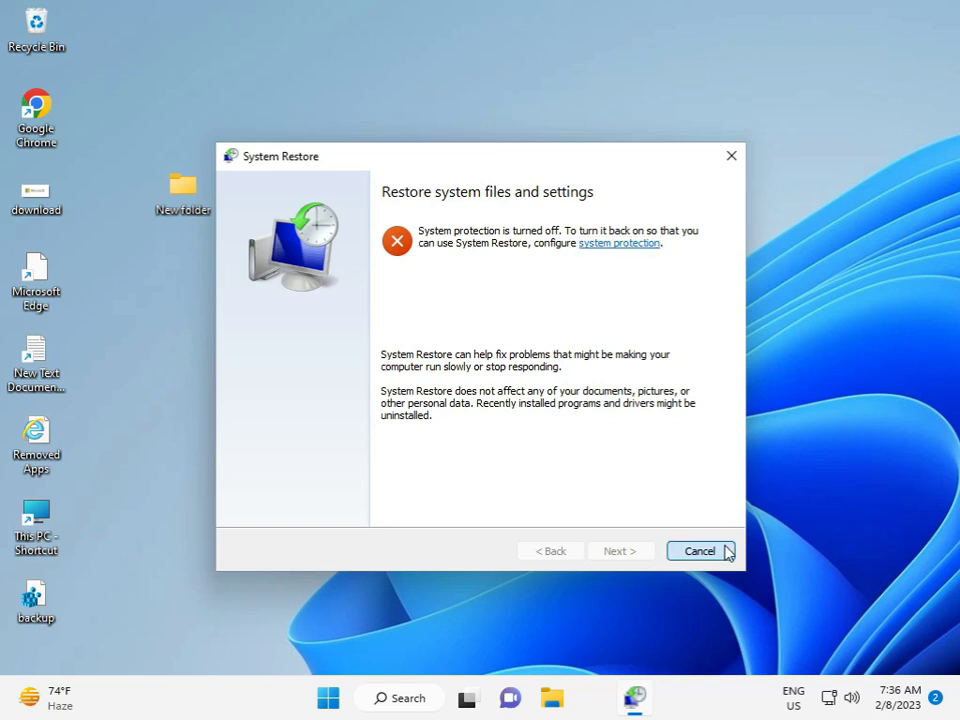